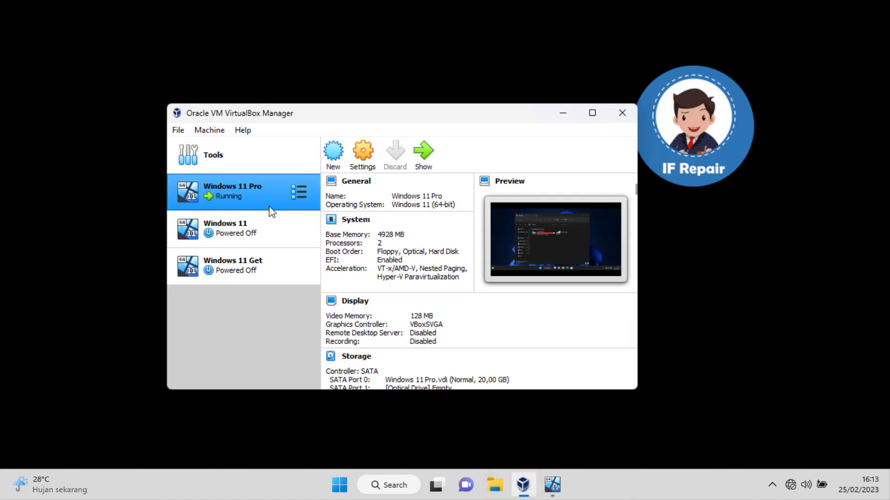
Step: Show the running Windows 11 Pro virtual machine full screen and check the free space on Local Disk (C:)
{"action": "left_click", "coordinate": [552, 484]}
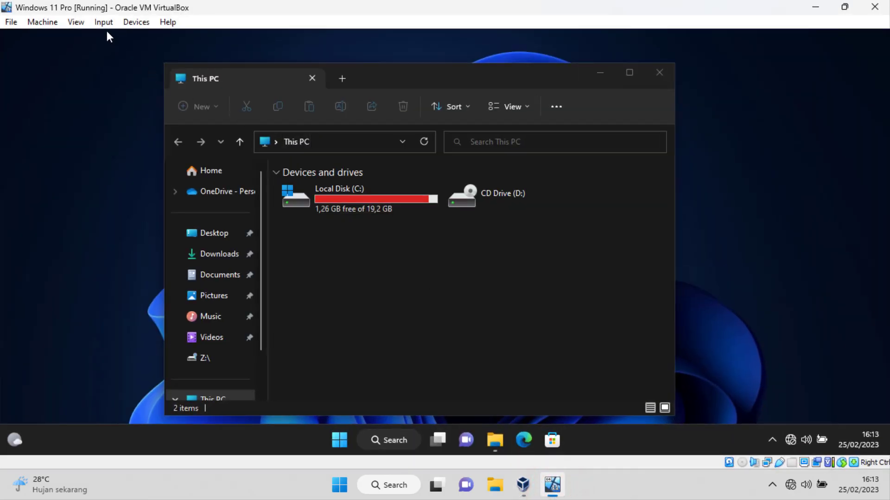
{"action": "left_click", "coordinate": [80, 22]}
{"action": "left_click", "coordinate": [131, 38]}
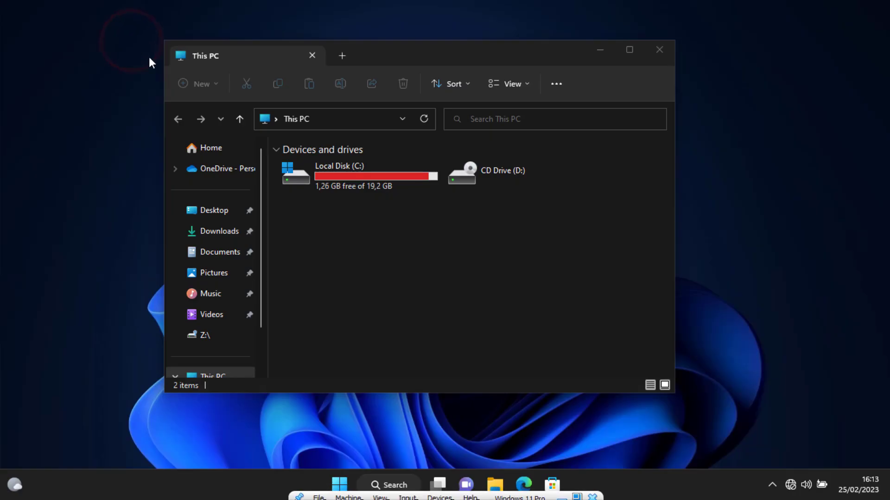
{"action": "left_click", "coordinate": [402, 184]}
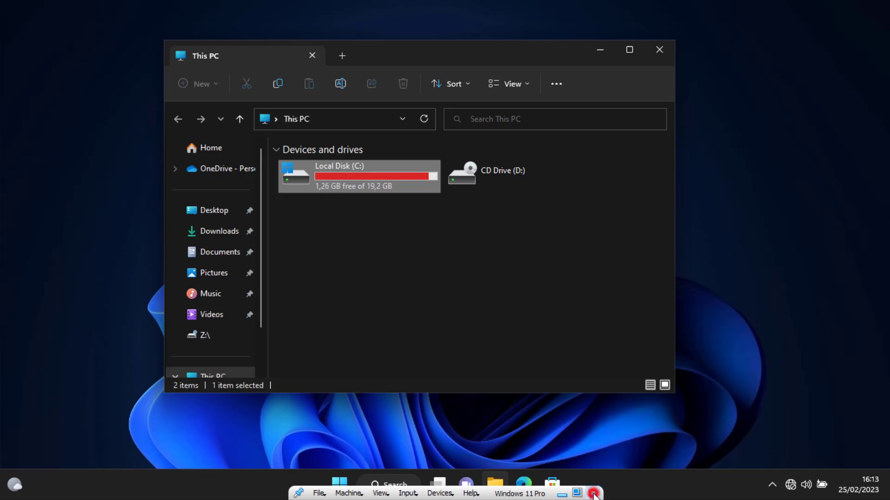
Step: Power off the Windows 11 Pro virtual machine and select it in the VirtualBox Manager list
{"action": "left_click", "coordinate": [593, 493]}
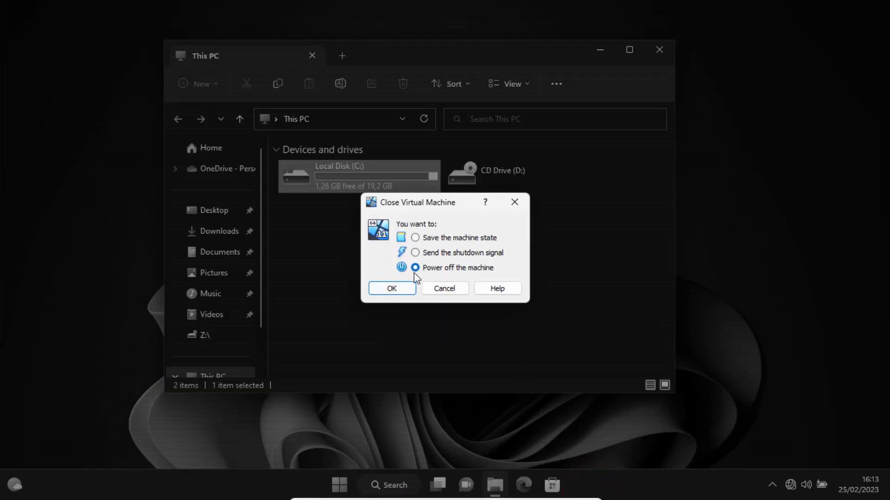
{"action": "left_click", "coordinate": [401, 288]}
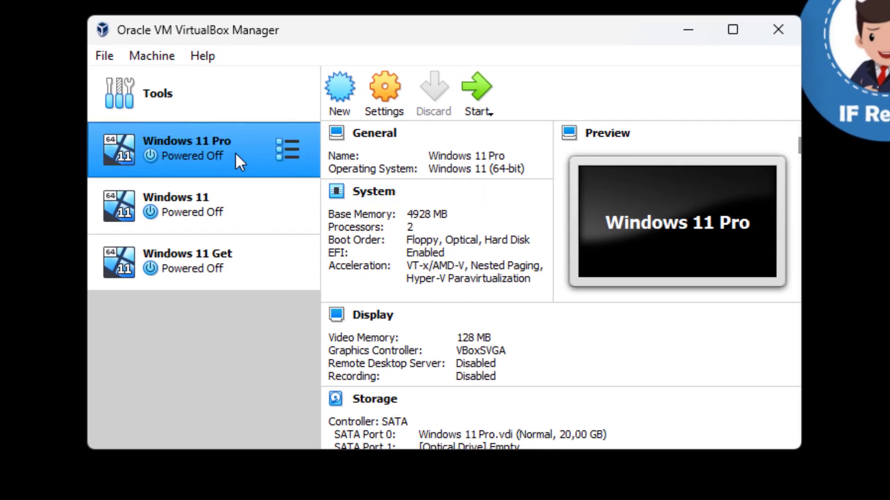
{"action": "left_click", "coordinate": [235, 153]}
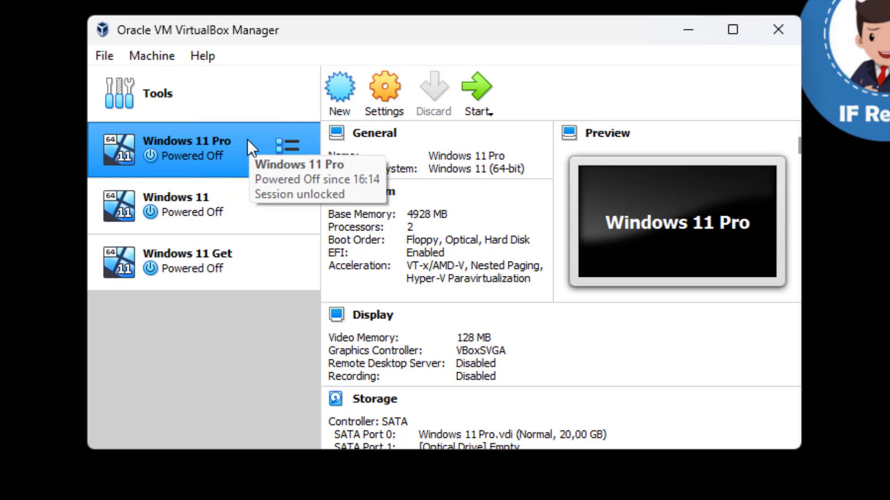
Step: Open the Virtual Media Manager and select the hard disk Windows 11 Pro.vdi
{"action": "left_click", "coordinate": [107, 57]}
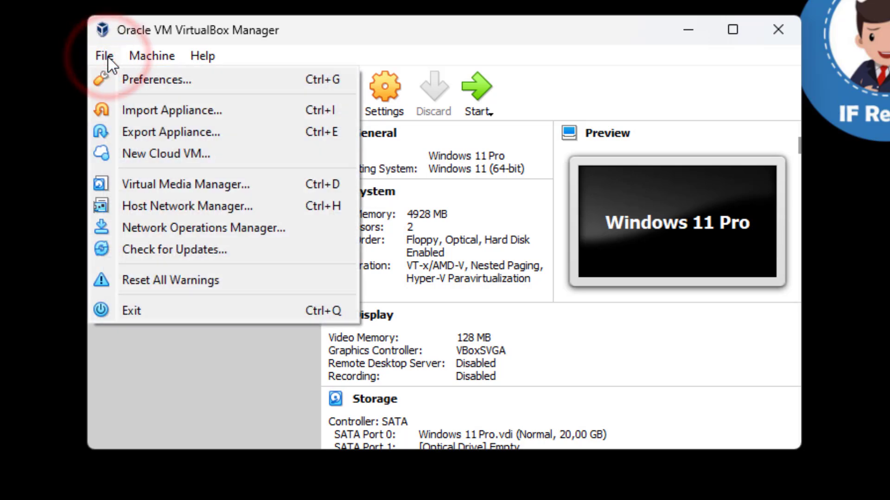
{"action": "left_click", "coordinate": [254, 184]}
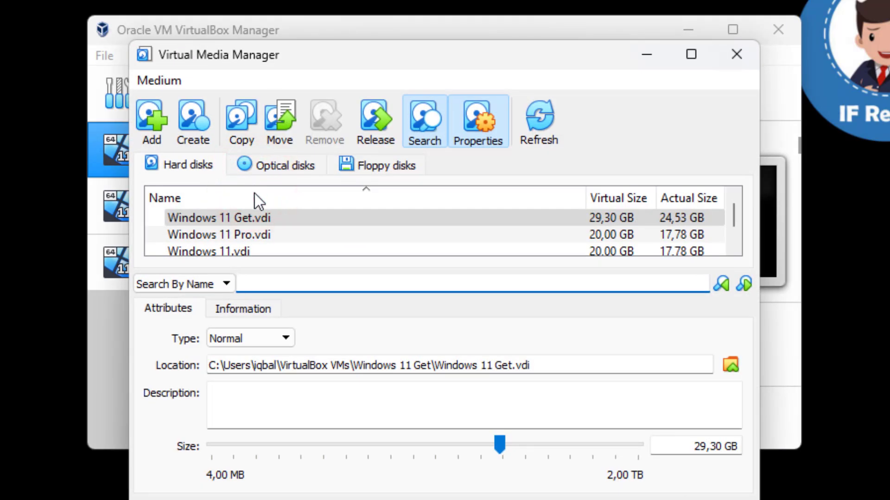
{"action": "left_click_drag", "start_coordinate": [316, 59], "coordinate": [466, 37]}
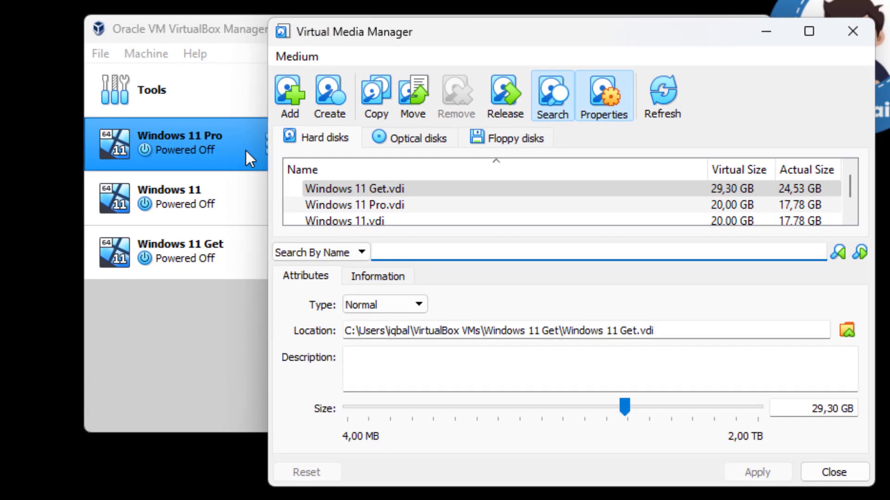
{"action": "left_click", "coordinate": [404, 202]}
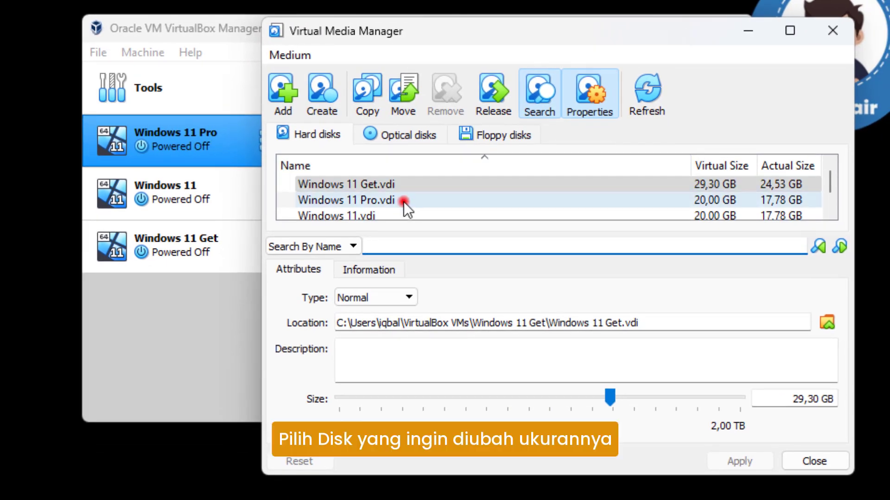
{"action": "scroll", "coordinate": [412, 201], "scroll_direction": "down", "scroll_amount": 1}
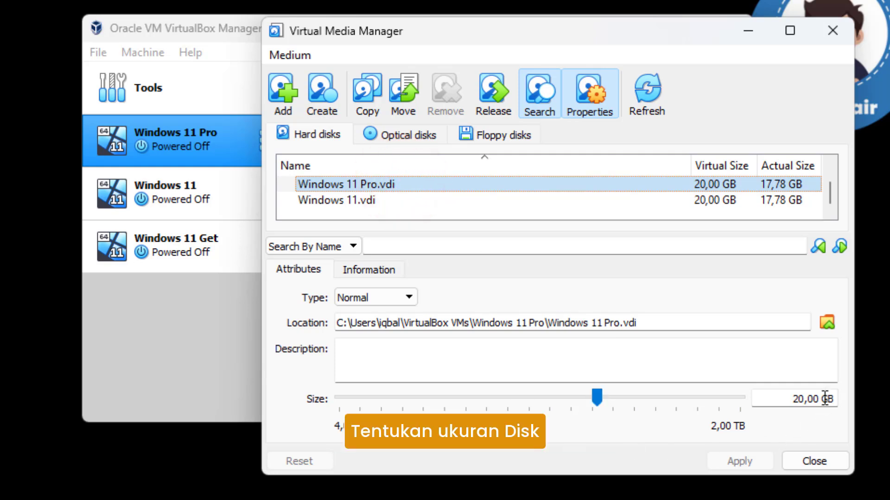
Step: Set the virtual size of Windows 11 Pro.vdi to 40,00 GB, apply the change and close the Virtual Media Manager
{"action": "mouse_move", "coordinate": [601, 399]}
{"action": "left_mouse_down"}
{"action": "mouse_move", "coordinate": [638, 401]}
{"action": "mouse_move", "coordinate": [603, 403]}
{"action": "left_mouse_up"}
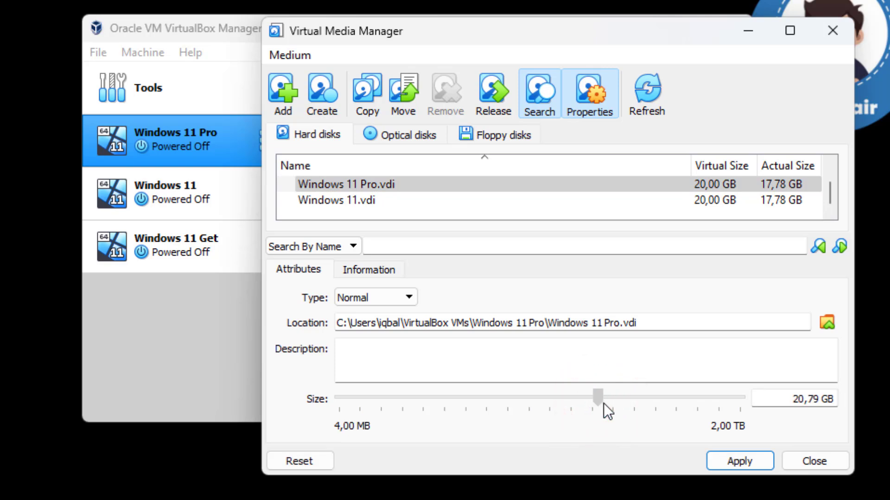
{"action": "left_click", "coordinate": [805, 400]}
{"action": "key", "text": "BackSpace"}
{"action": "key", "text": "BackSpace"}
{"action": "type", "text": "40,"}
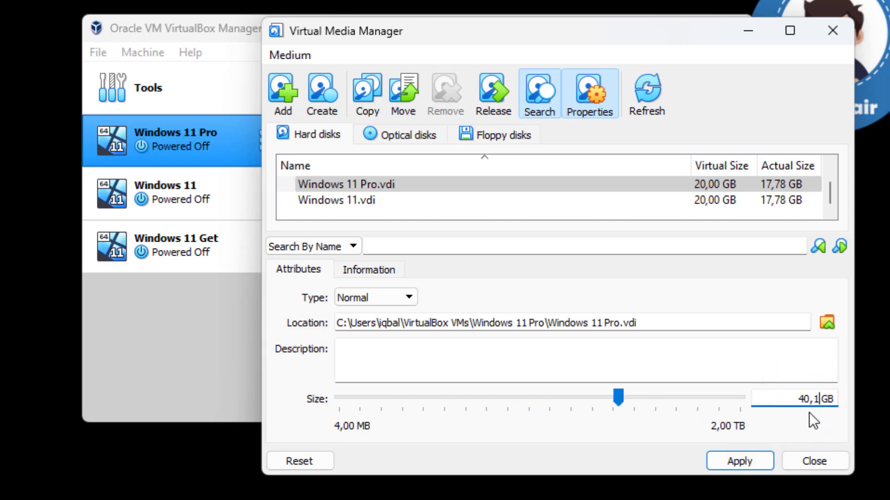
{"action": "type", "text": "00"}
{"action": "left_click", "coordinate": [799, 415]}
{"action": "left_click", "coordinate": [754, 457]}
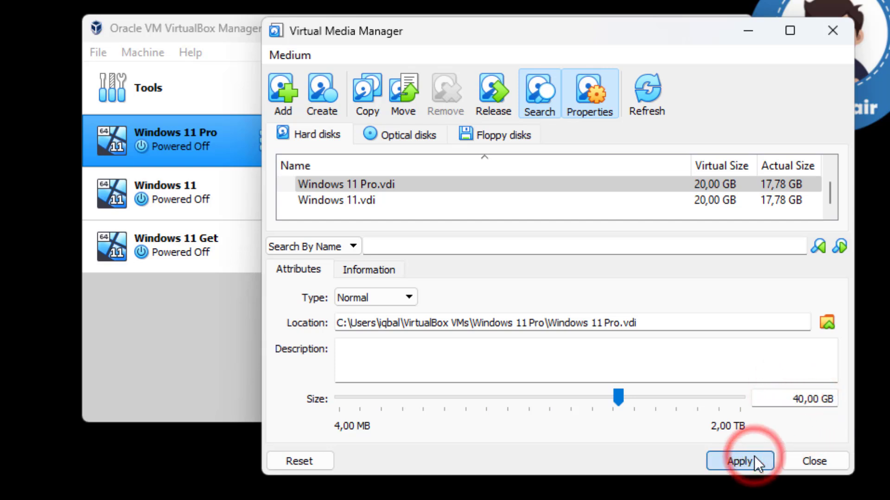
{"action": "left_click", "coordinate": [810, 463]}
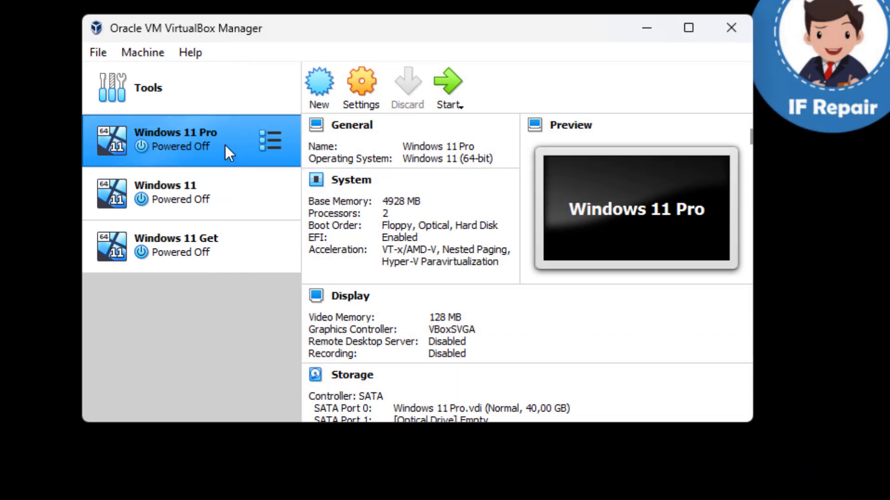
Step: Check the virtual size of Windows 11 Pro.vdi in the virtual machine's storage settings and close the settings
{"action": "left_click", "coordinate": [365, 91]}
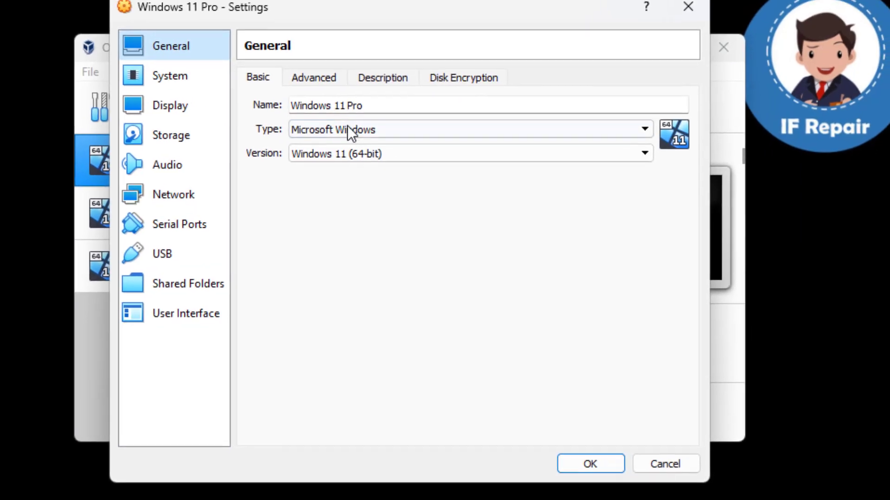
{"action": "left_click", "coordinate": [187, 140]}
{"action": "left_click", "coordinate": [321, 119]}
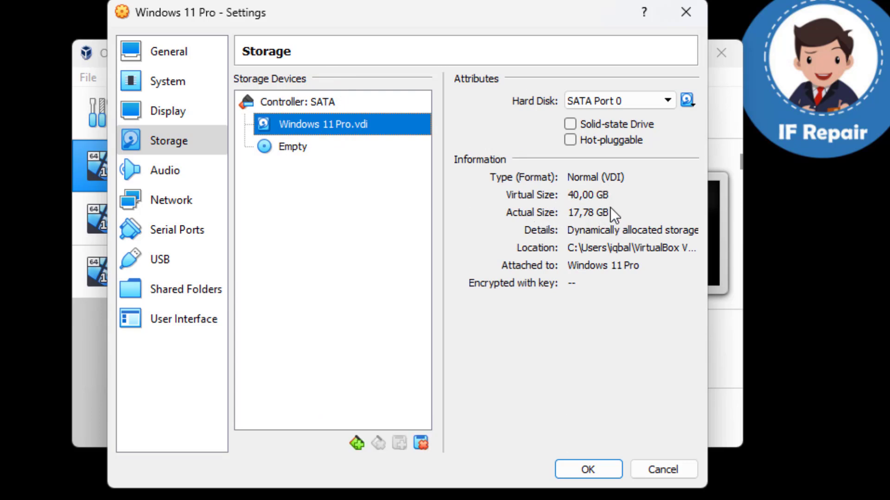
{"action": "left_click", "coordinate": [694, 13]}
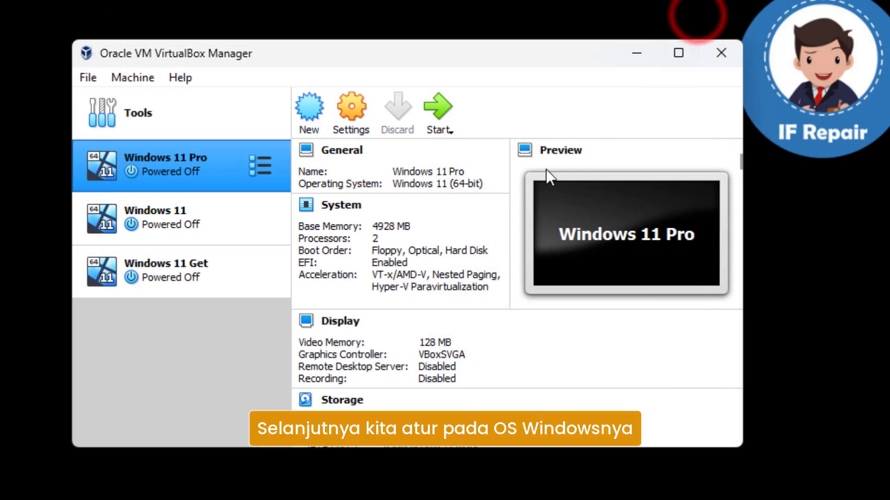
Step: Start the Windows 11 Pro virtual machine and check the size of Local Disk (C:) in File Explorer
{"action": "left_click", "coordinate": [432, 115]}
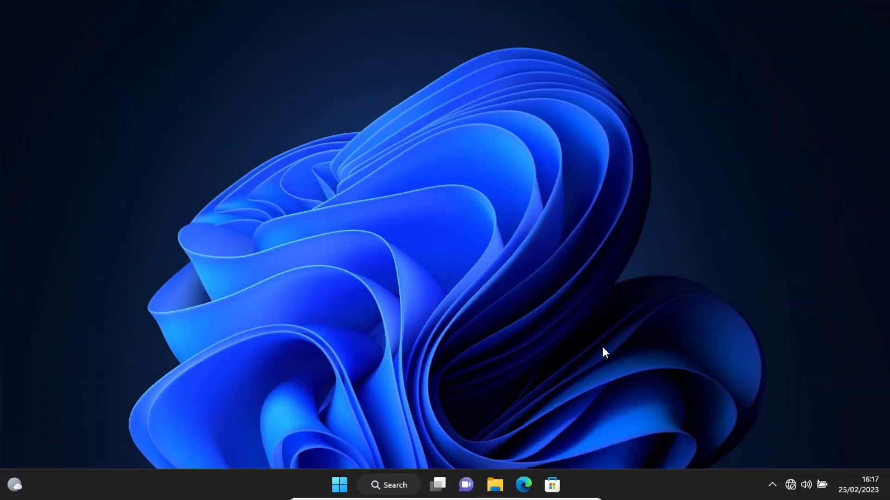
{"action": "left_click", "coordinate": [496, 486]}
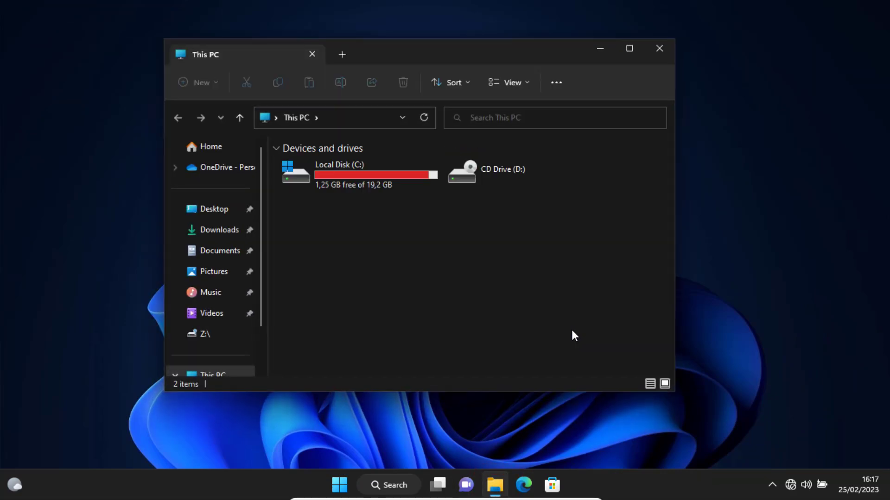
{"action": "left_click", "coordinate": [375, 179]}
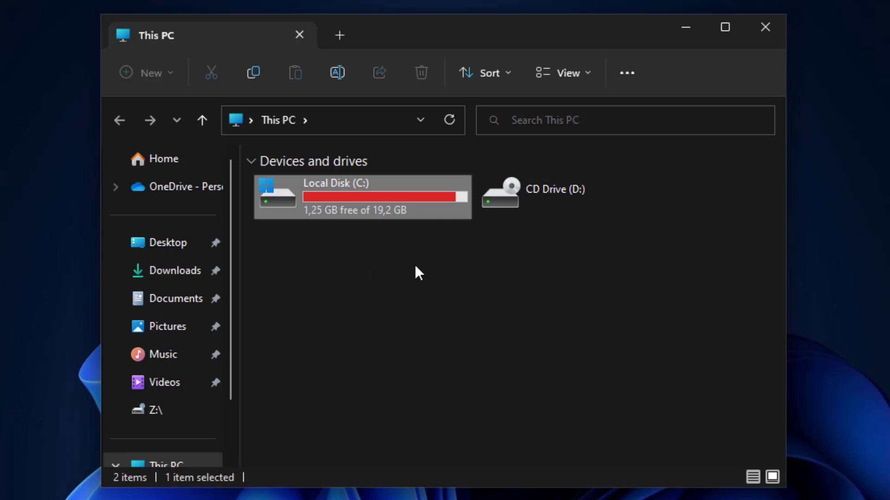
{"action": "left_click", "coordinate": [772, 32]}
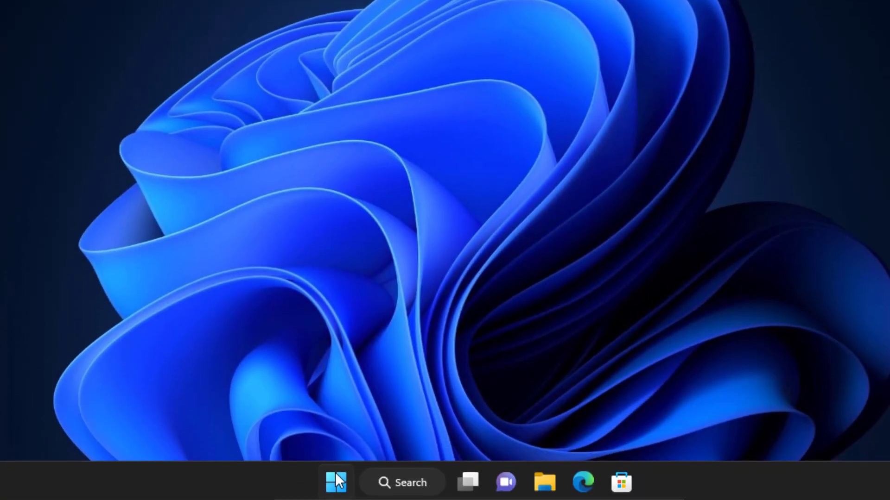
Step: Open Disk Management in the guest Windows and examine the C: volume, recovery partition and unallocated space on Disk 0
{"action": "right_click", "coordinate": [337, 476]}
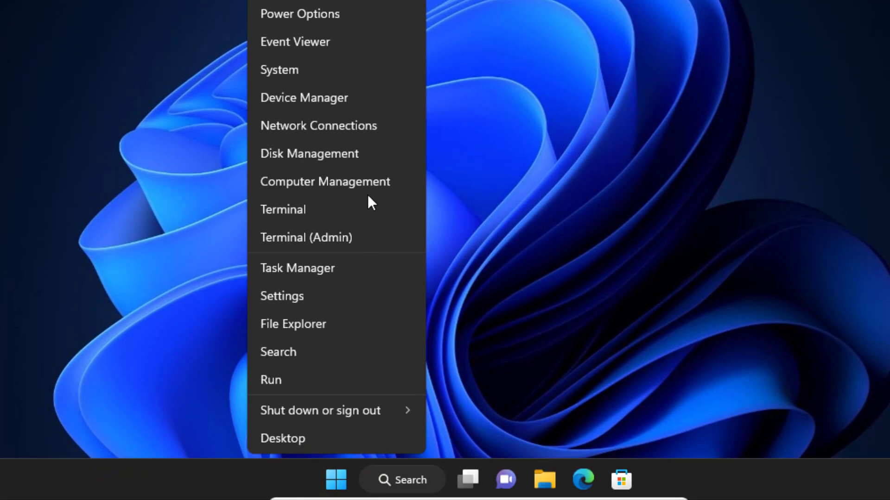
{"action": "left_click", "coordinate": [376, 158]}
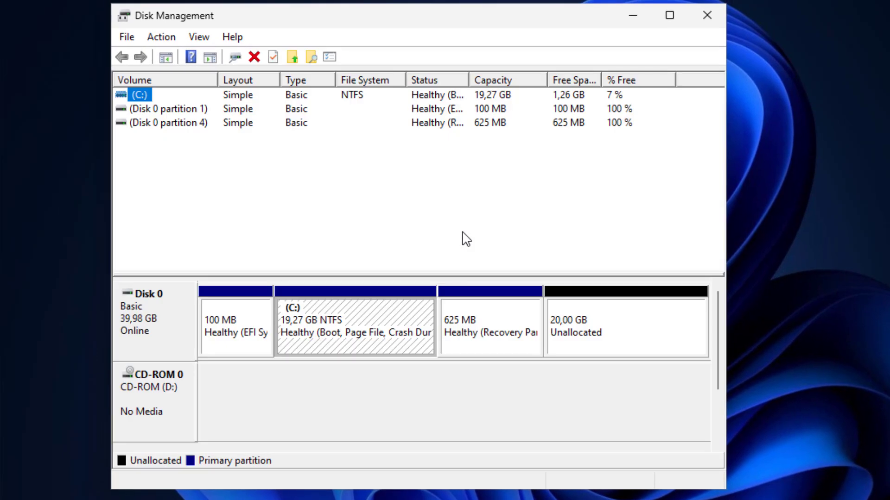
{"action": "left_click", "coordinate": [341, 309]}
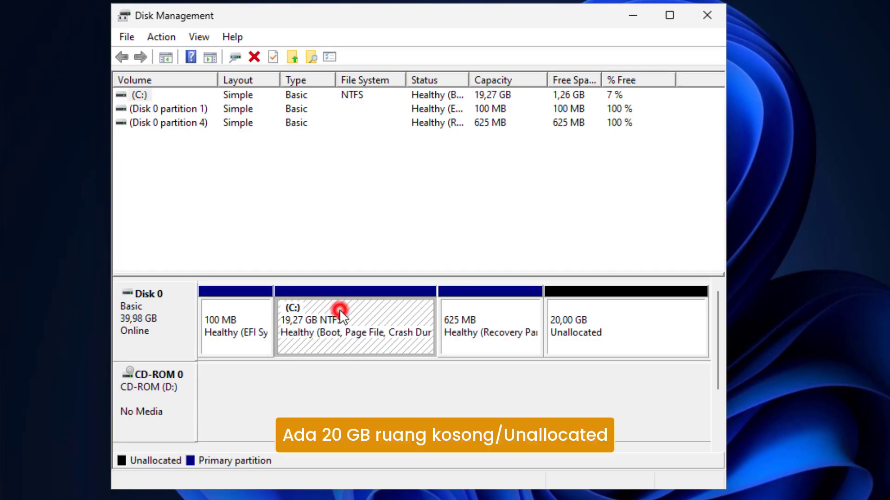
{"action": "left_click", "coordinate": [498, 317]}
{"action": "left_click", "coordinate": [595, 308]}
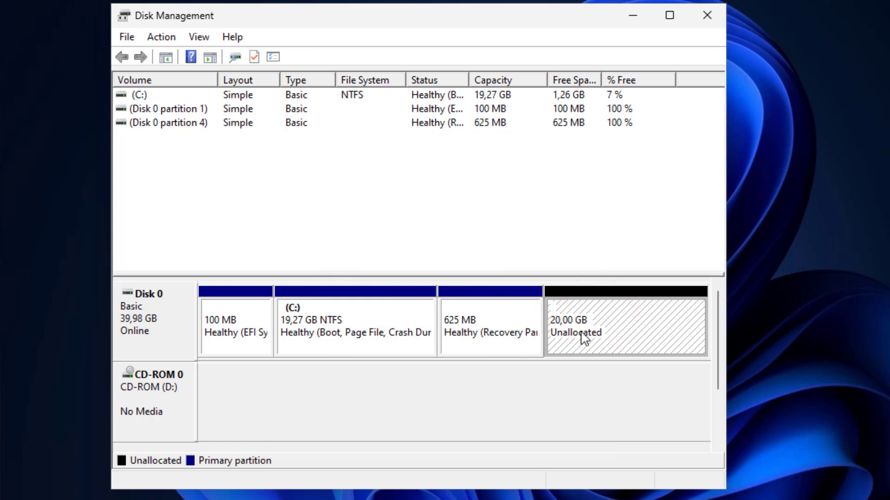
{"action": "left_click", "coordinate": [384, 312]}
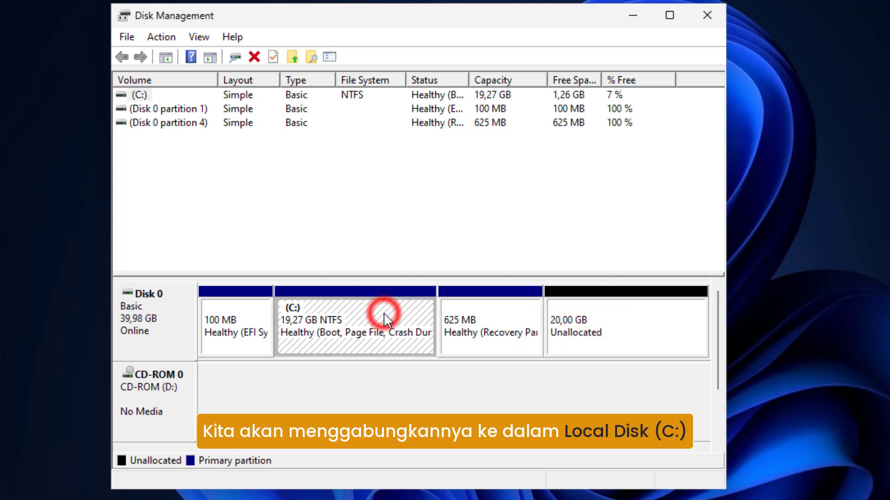
Step: Try to extend the C: volume on Disk 0
{"action": "right_click", "coordinate": [380, 312]}
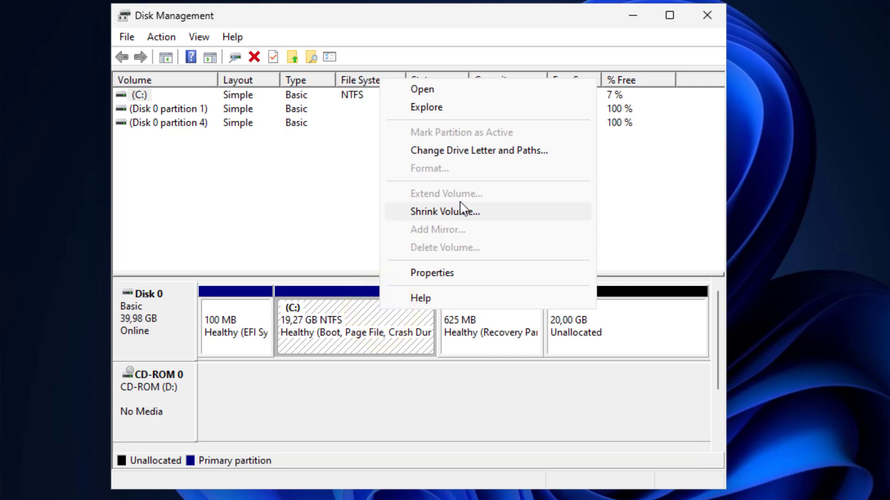
{"action": "left_click", "coordinate": [498, 197]}
{"action": "left_click", "coordinate": [524, 192]}
{"action": "left_click", "coordinate": [508, 194]}
{"action": "left_click", "coordinate": [538, 194]}
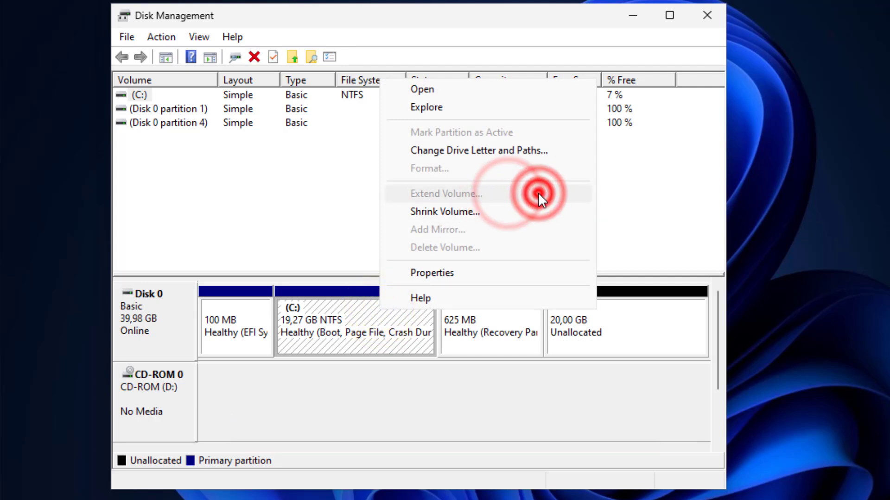
{"action": "left_click", "coordinate": [538, 193]}
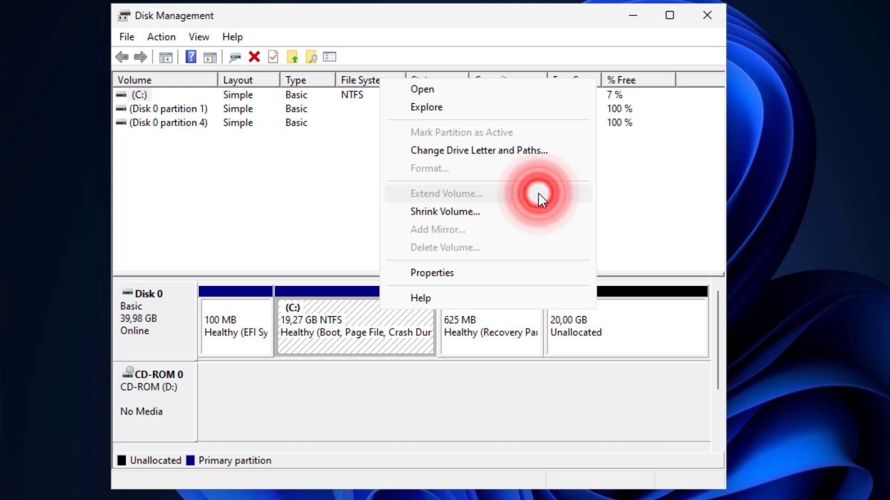
Step: Check the volume operations offered for the unallocated space and partitions on Disk 0, and retry extending the C: volume
{"action": "left_click", "coordinate": [528, 343]}
{"action": "right_click", "coordinate": [646, 332]}
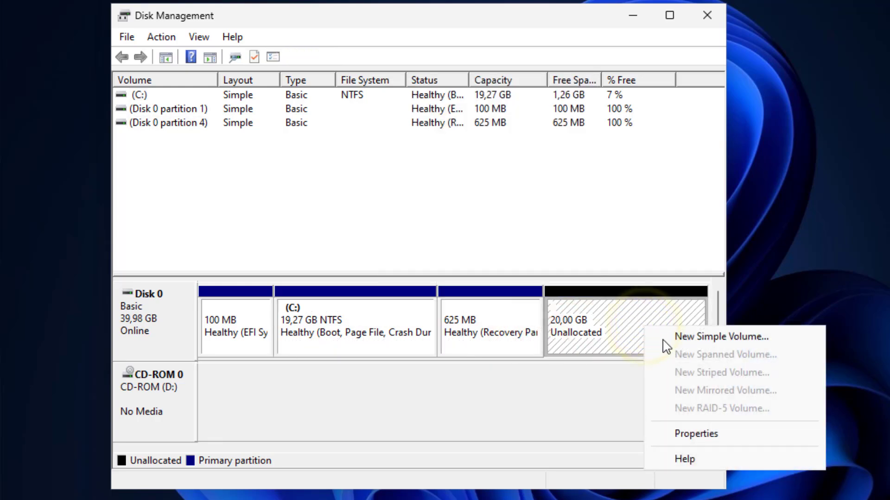
{"action": "right_click", "coordinate": [495, 318]}
{"action": "right_click", "coordinate": [389, 318]}
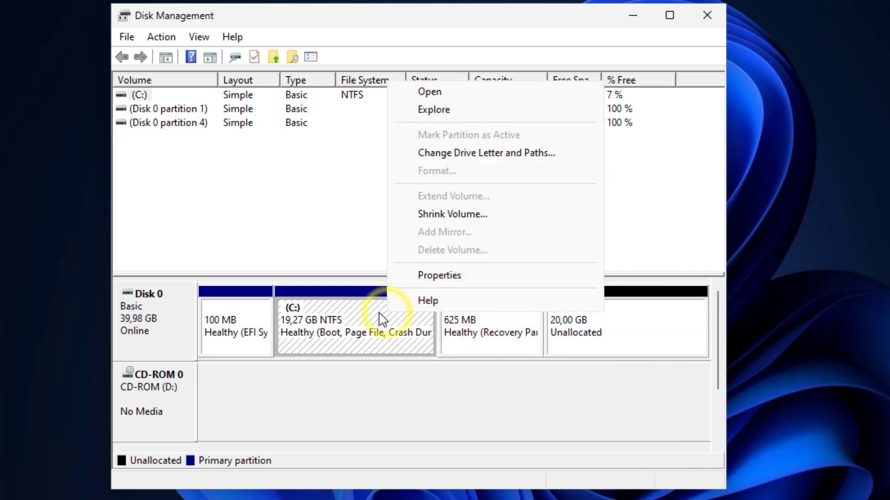
{"action": "right_click", "coordinate": [251, 330]}
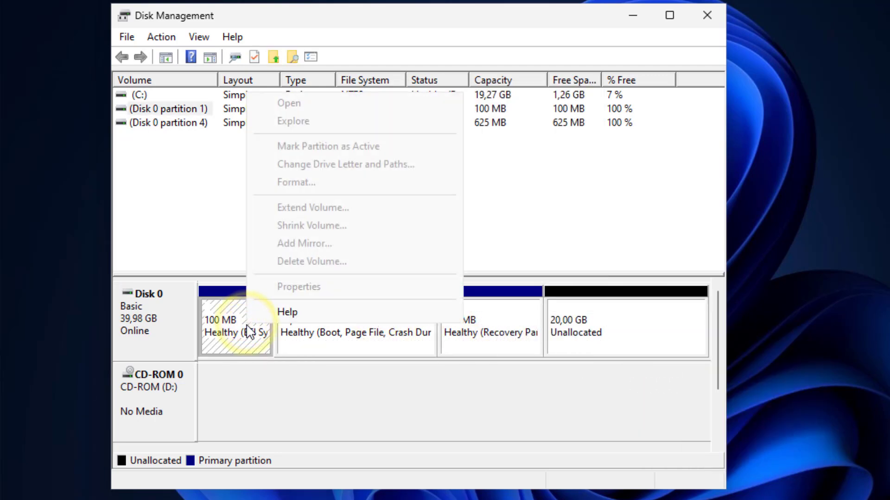
{"action": "left_click", "coordinate": [310, 338]}
{"action": "right_click", "coordinate": [371, 308]}
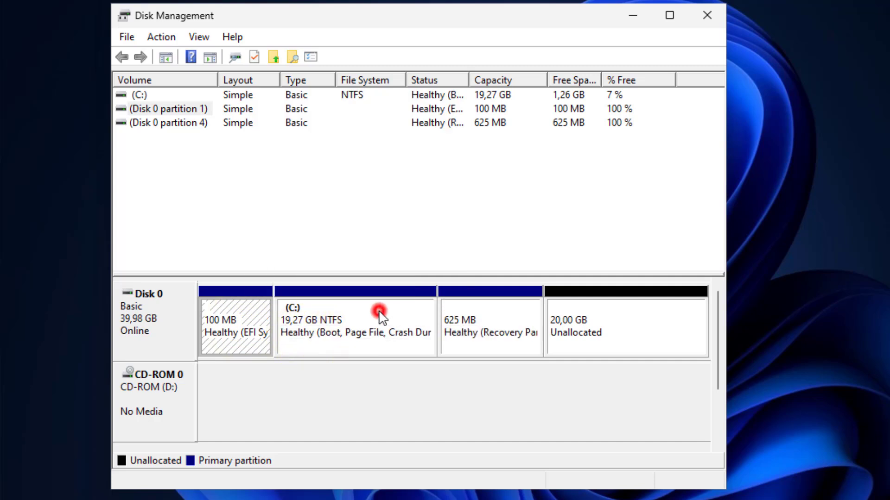
{"action": "left_click", "coordinate": [492, 196]}
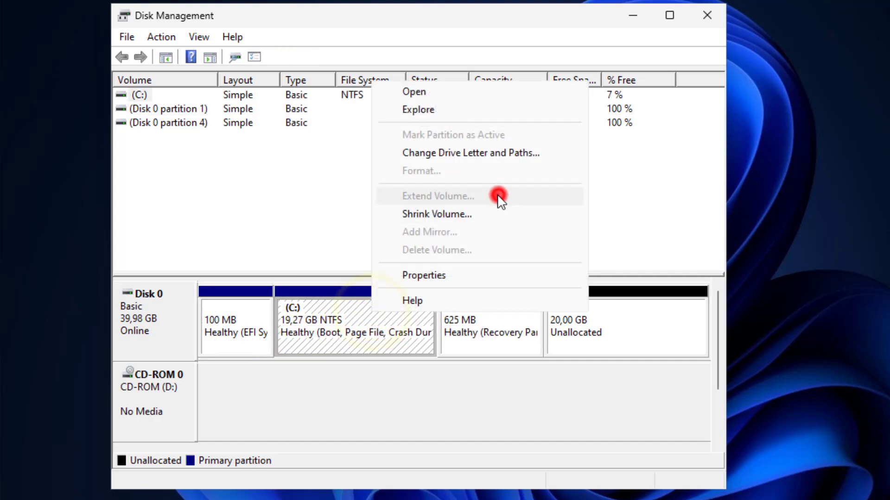
Step: Widen the Status column of the volume list and select the recovery partition, Disk 0 partition 4
{"action": "left_click", "coordinate": [652, 203]}
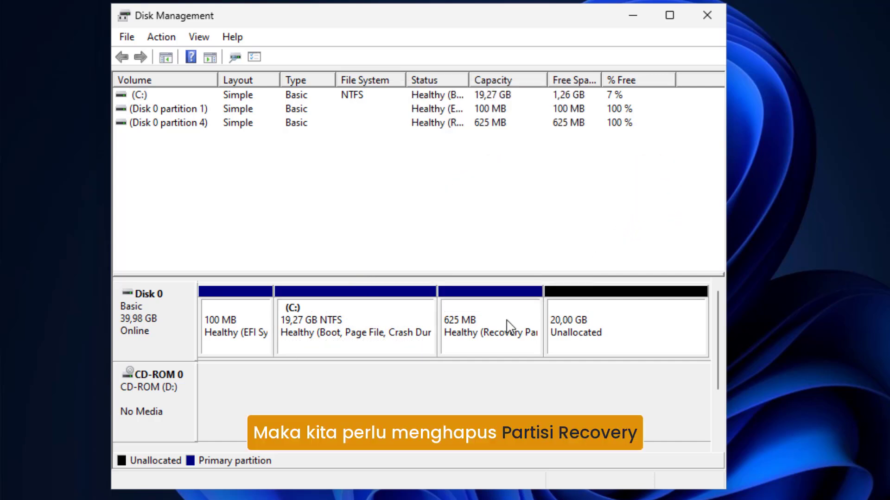
{"action": "left_click", "coordinate": [490, 344]}
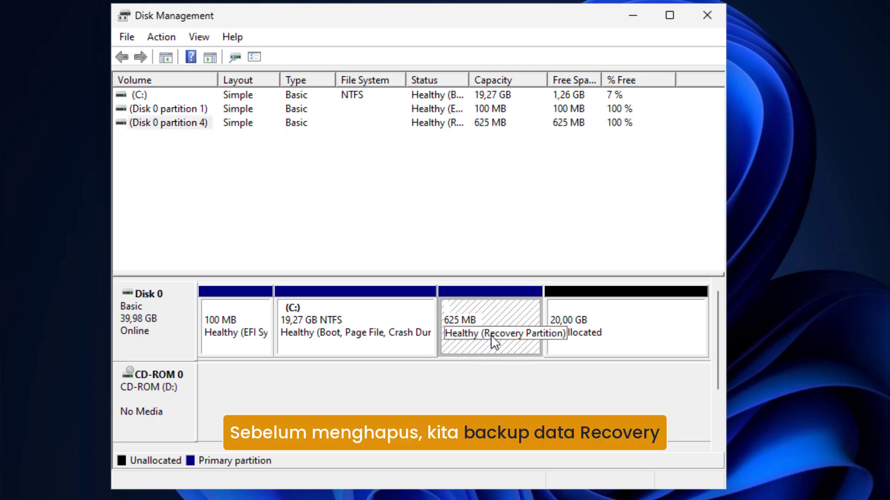
{"action": "left_click_drag", "start_coordinate": [336, 81], "coordinate": [324, 82]}
{"action": "left_click_drag", "start_coordinate": [394, 81], "coordinate": [371, 81]}
{"action": "left_click_drag", "start_coordinate": [438, 80], "coordinate": [524, 79]}
{"action": "left_click", "coordinate": [460, 127]}
{"action": "left_click", "coordinate": [197, 122]}
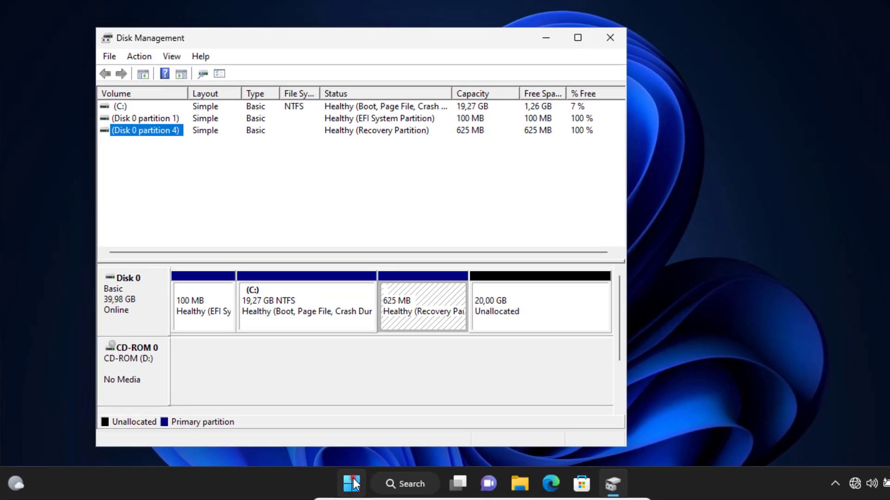
Step: Open Command Prompt as administrator, allow it to make changes, and move its window fully into view
{"action": "left_click", "coordinate": [352, 481]}
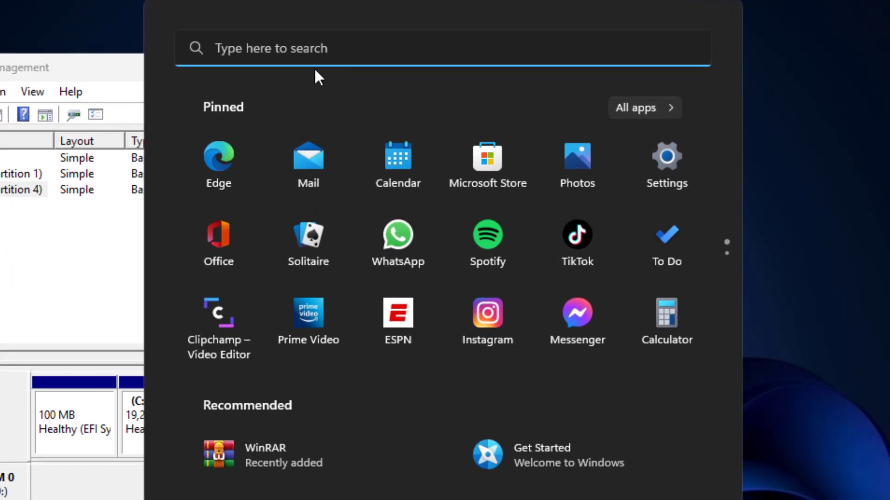
{"action": "type", "text": "cmd"}
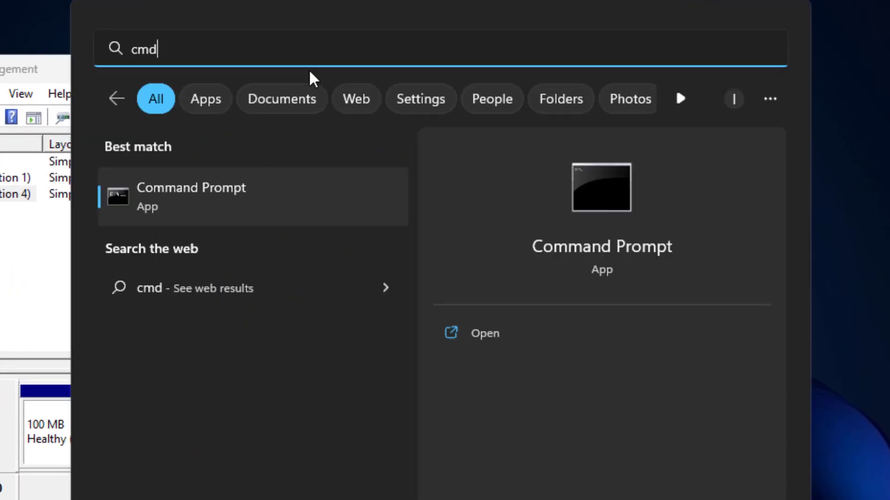
{"action": "left_click", "coordinate": [268, 202]}
{"action": "right_click", "coordinate": [268, 201]}
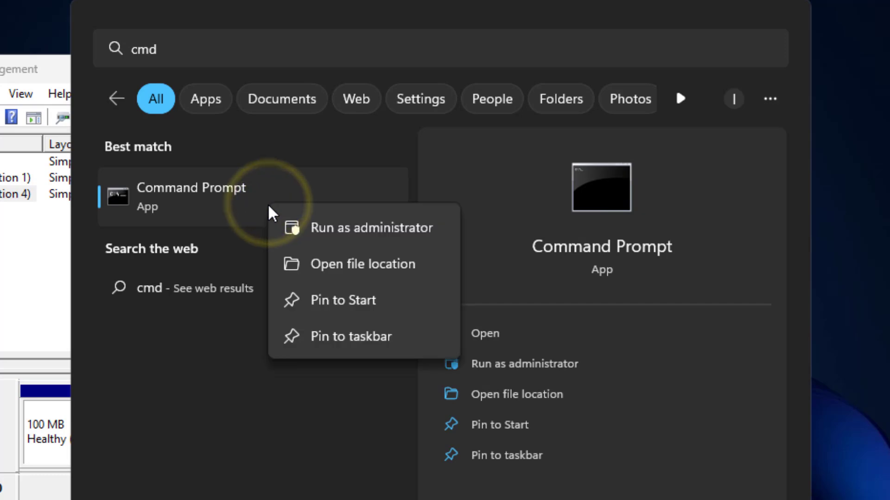
{"action": "left_click", "coordinate": [323, 229]}
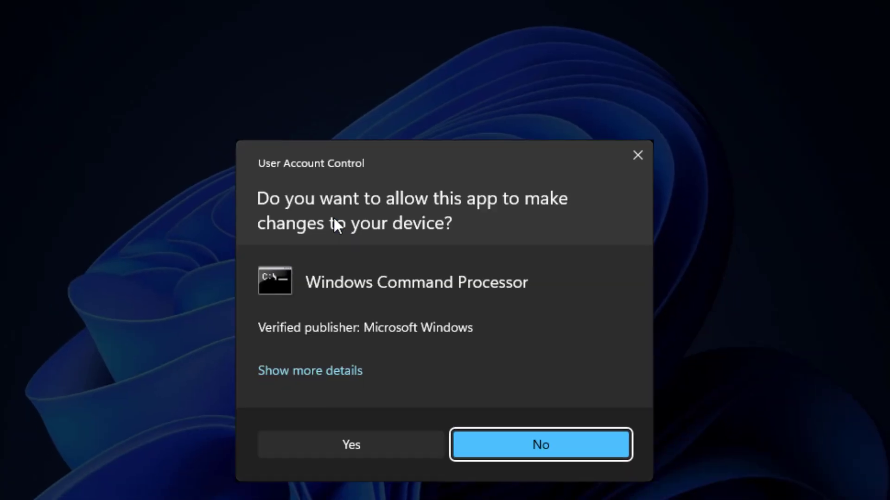
{"action": "left_click", "coordinate": [378, 368]}
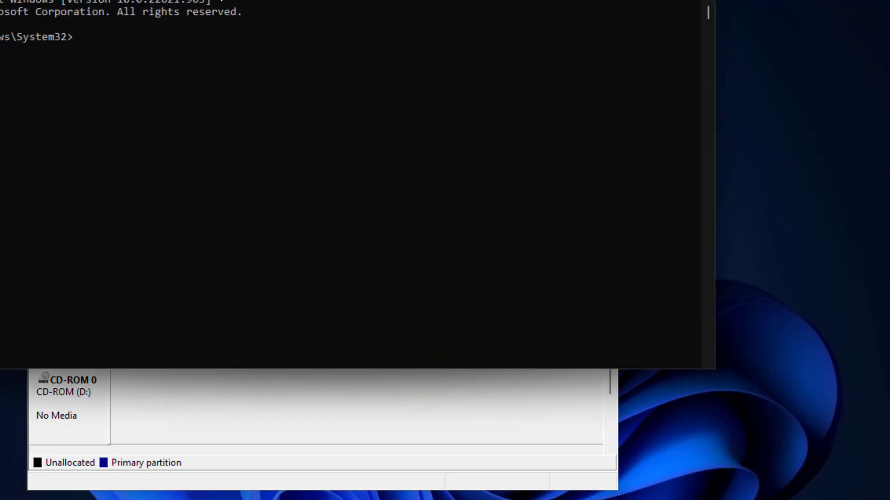
{"action": "left_click_drag", "start_coordinate": [215, 3], "coordinate": [390, 43]}
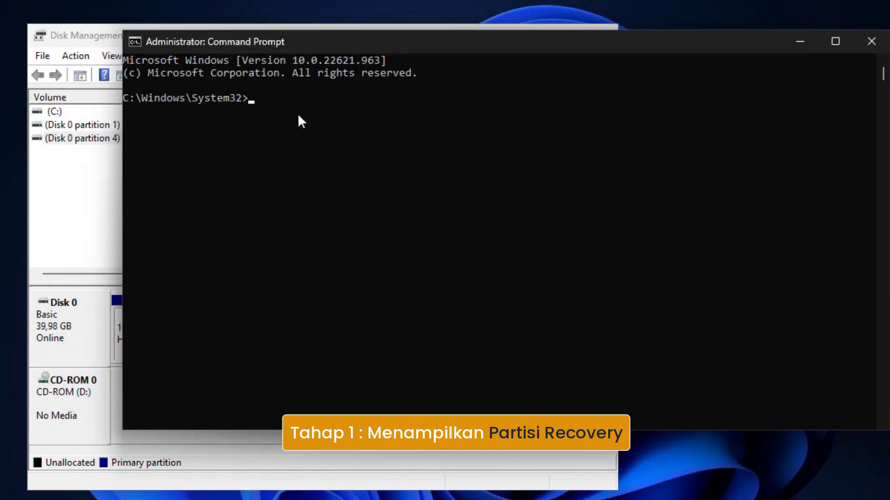
Step: Run mountvol to list the volume names, and arrange the Command Prompt and Disk Management windows for comparing volumes with partitions
{"action": "type", "text": "m"}
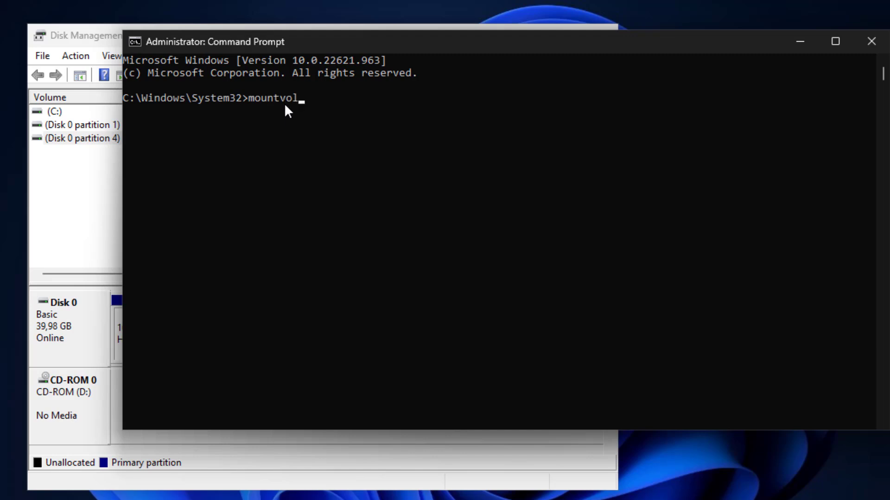
{"action": "type", "text": "ountvol"}
{"action": "key", "text": "Return"}
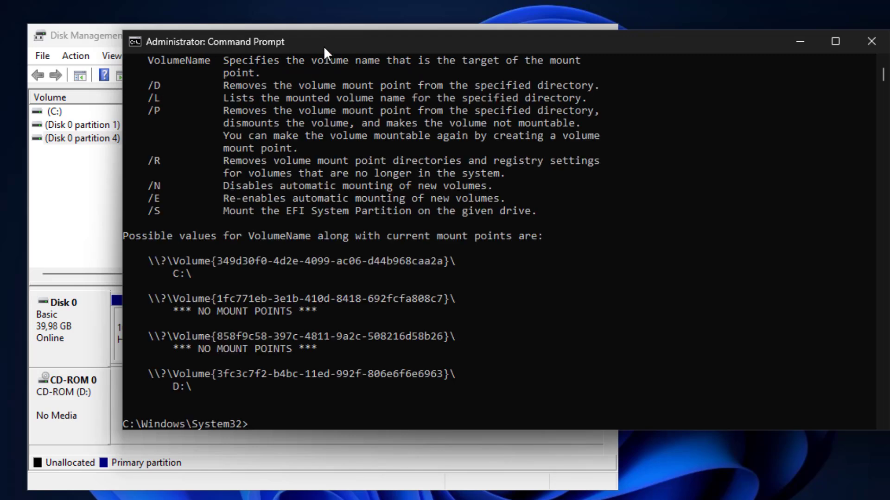
{"action": "mouse_move", "coordinate": [328, 27]}
{"action": "left_mouse_down"}
{"action": "mouse_move", "coordinate": [330, 88]}
{"action": "mouse_move", "coordinate": [327, 23]}
{"action": "left_mouse_up"}
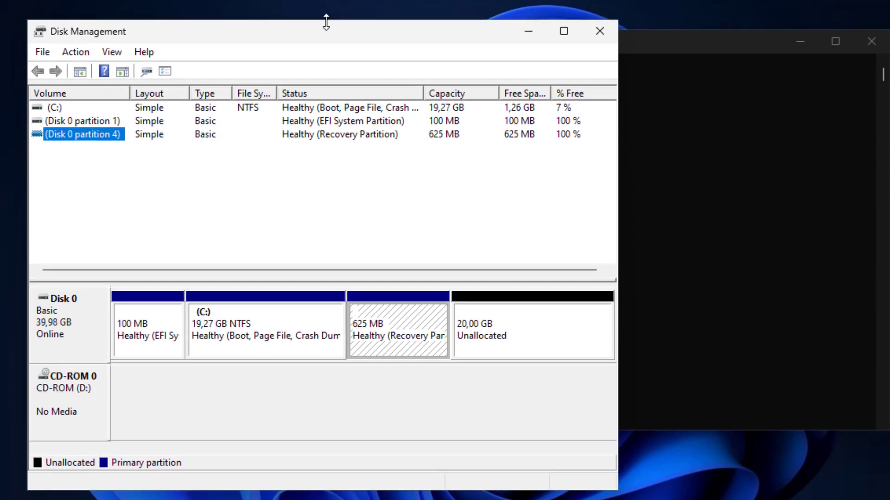
{"action": "left_click", "coordinate": [699, 94]}
{"action": "left_click_drag", "start_coordinate": [358, 28], "coordinate": [361, 57]}
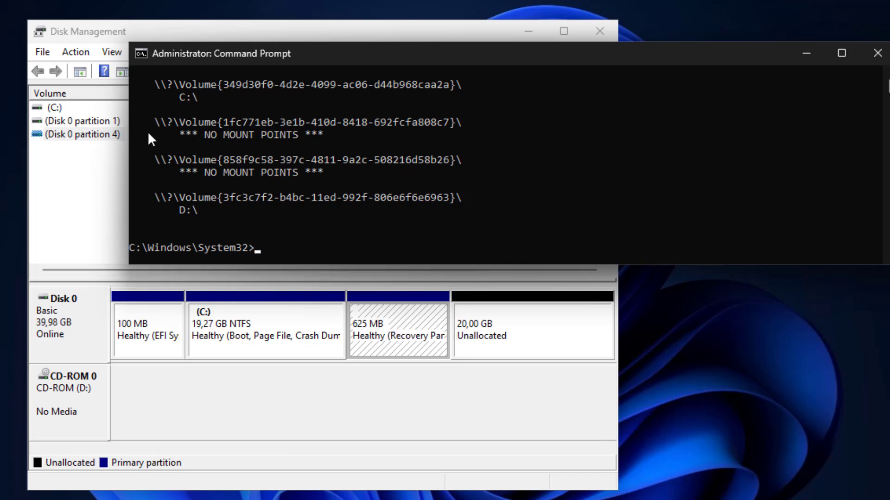
Step: Copy the volume name \\?\Volume{1fc771eb-3e1b-410d-8418-692fcfa808c7}\ from the list and mount that volume as z: with mountvol
{"action": "left_click_drag", "start_coordinate": [154, 121], "coordinate": [460, 117]}
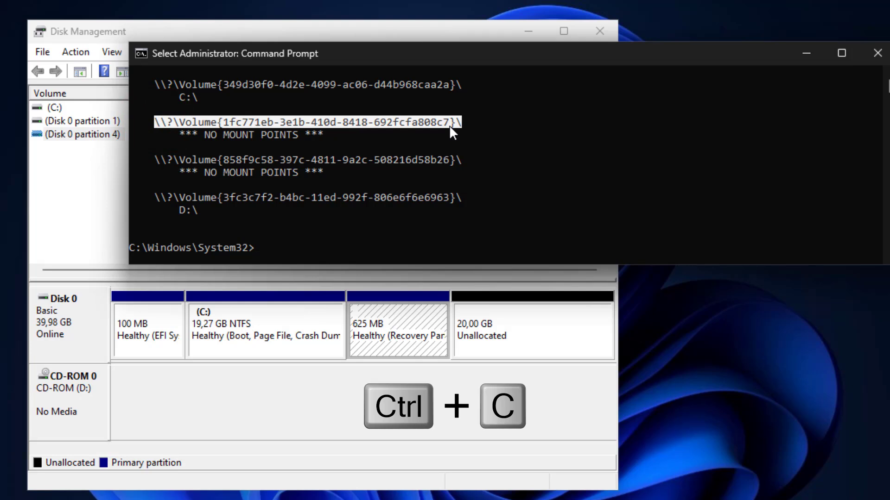
{"action": "key", "text": "ctrl+c"}
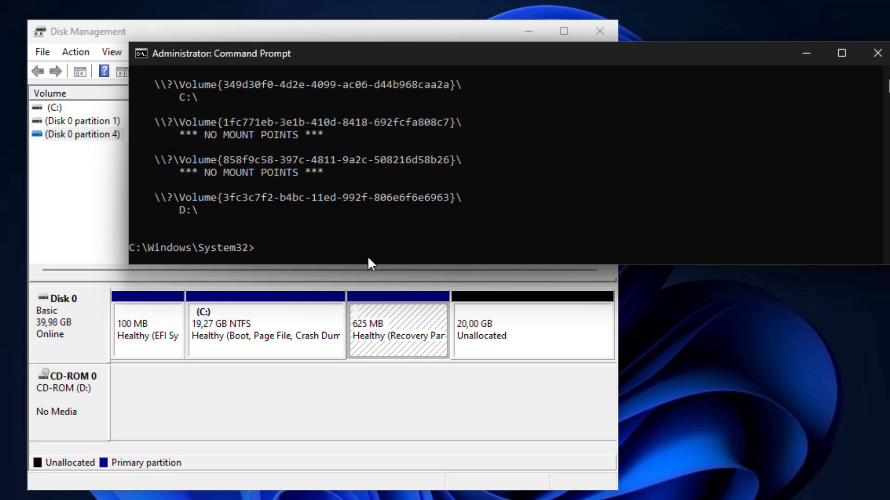
{"action": "left_click_drag", "start_coordinate": [361, 265], "coordinate": [350, 415]}
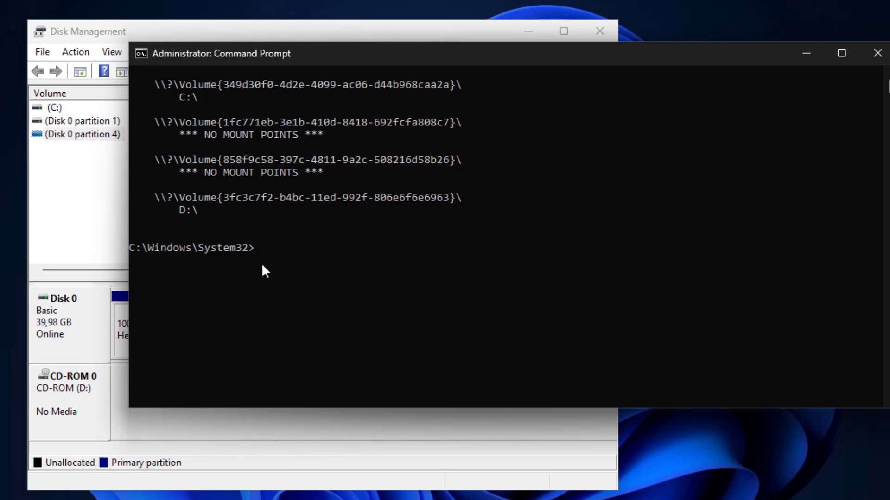
{"action": "type", "text": "vol z:"}
{"action": "key", "text": "ctrl+v"}
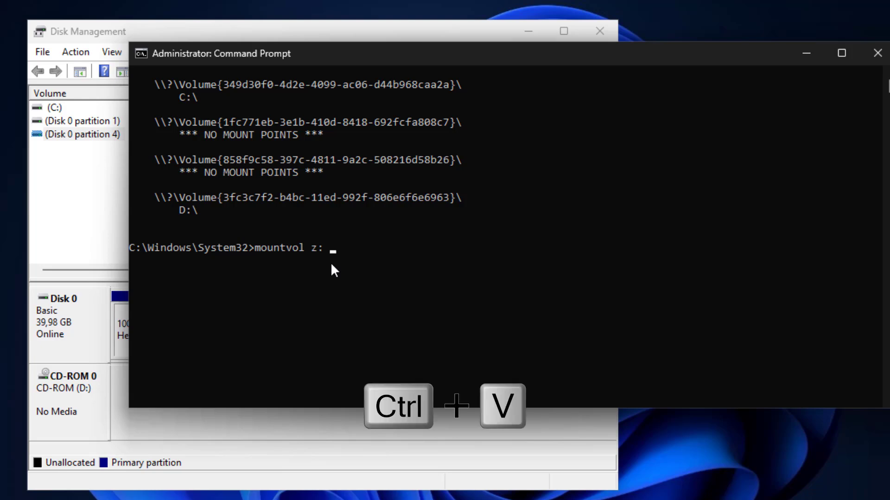
{"action": "key", "text": "ctrl+v"}
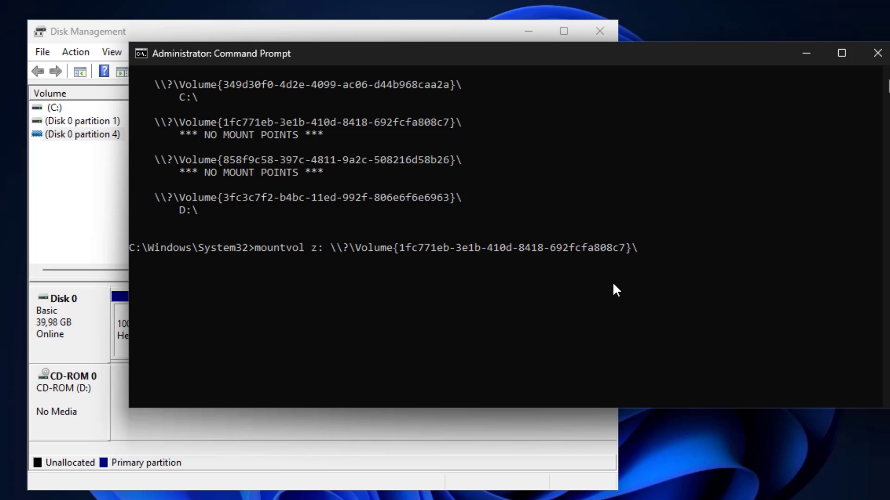
{"action": "key", "text": "Return"}
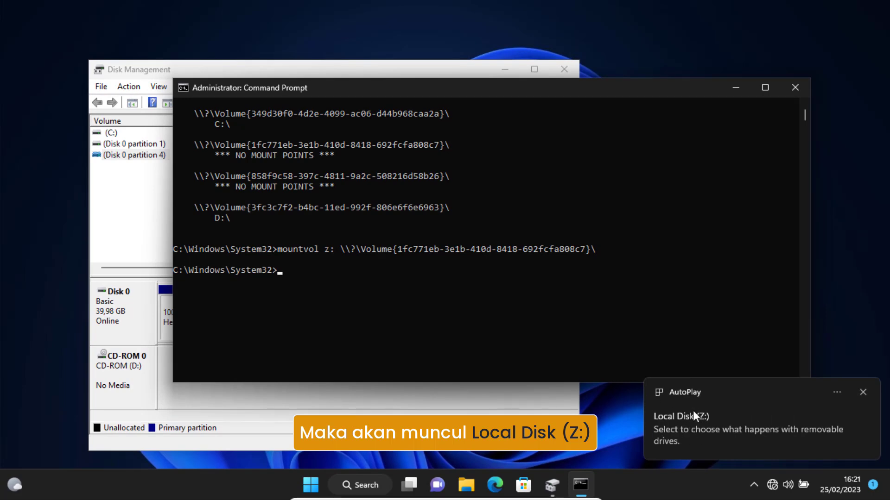
Step: Compare the capacity of Local Disk (Z:) in File Explorer with the recovery partition in Disk Management, minimizing Command Prompt
{"action": "left_click", "coordinate": [468, 484]}
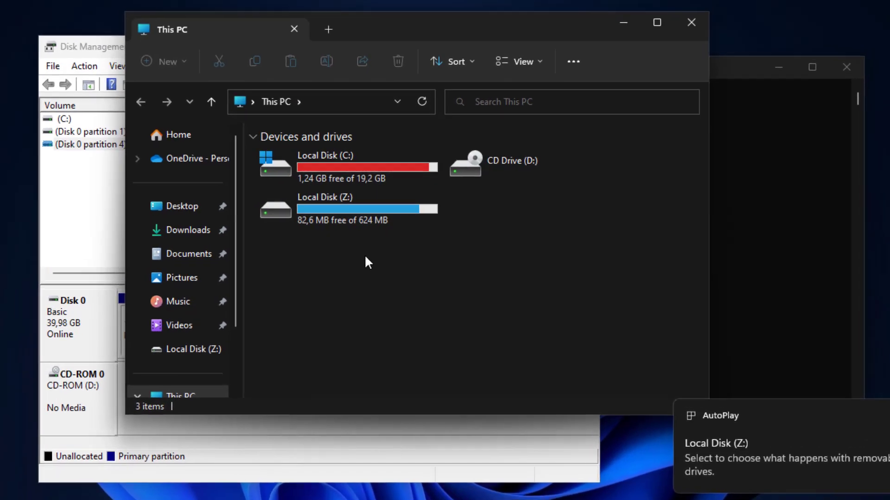
{"action": "mouse_move", "coordinate": [394, 220]}
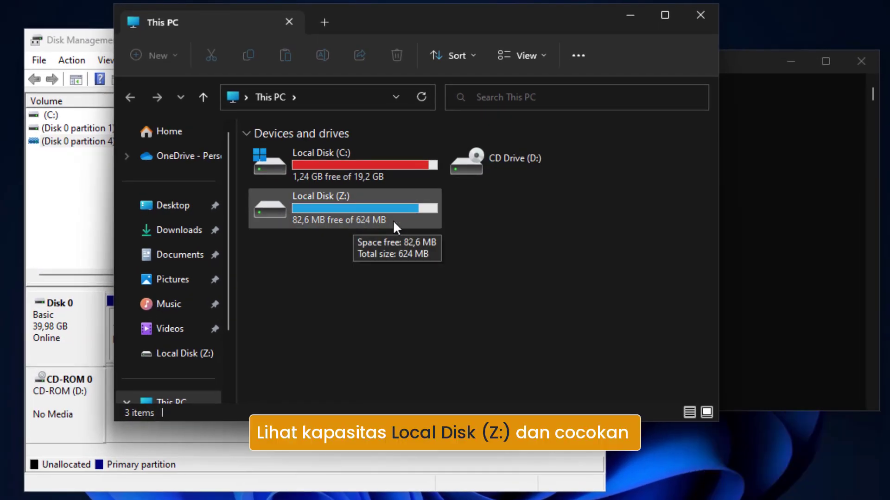
{"action": "left_click", "coordinate": [771, 190]}
{"action": "left_click", "coordinate": [463, 21]}
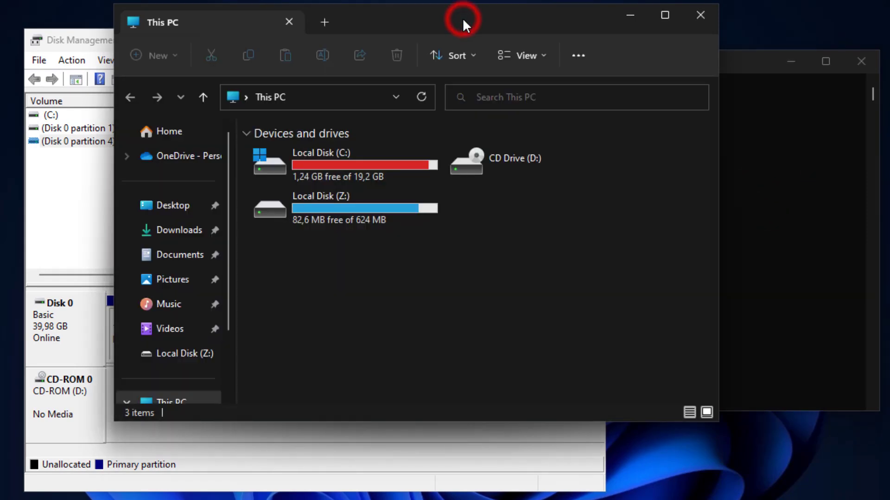
{"action": "left_click", "coordinate": [382, 218]}
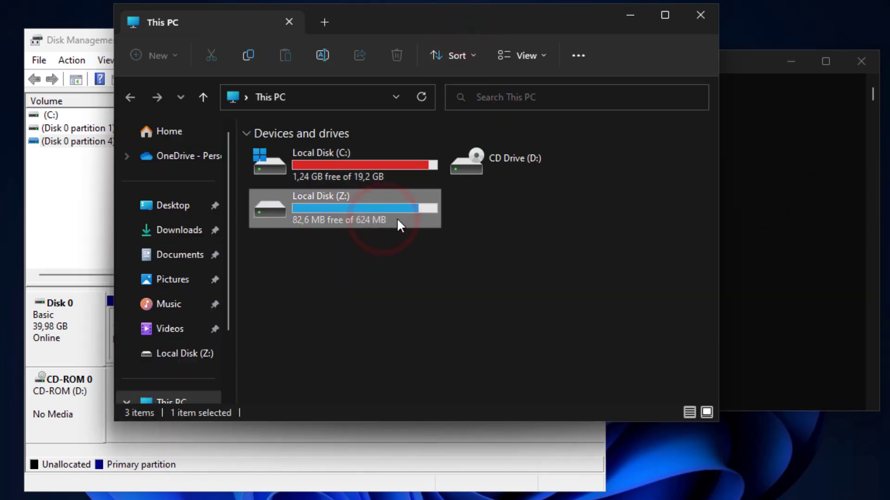
{"action": "left_click_drag", "start_coordinate": [369, 16], "coordinate": [467, 31]}
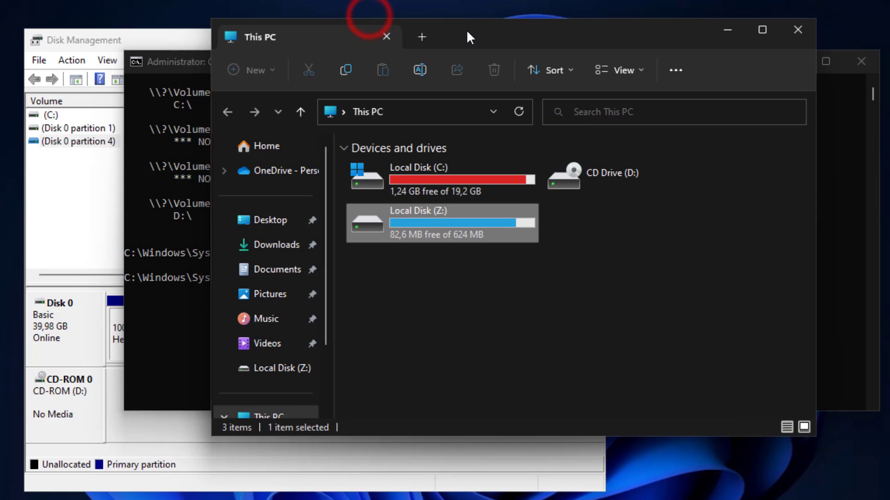
{"action": "left_click", "coordinate": [190, 62]}
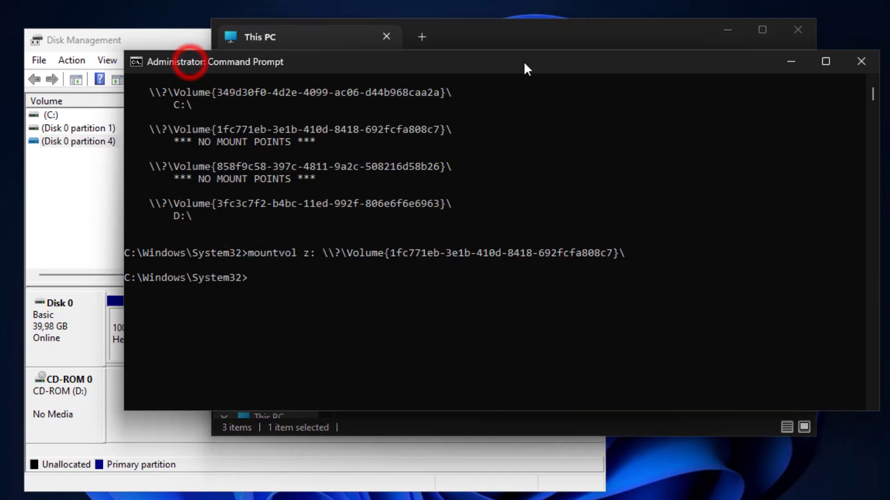
{"action": "left_click", "coordinate": [786, 64]}
{"action": "left_click", "coordinate": [145, 232]}
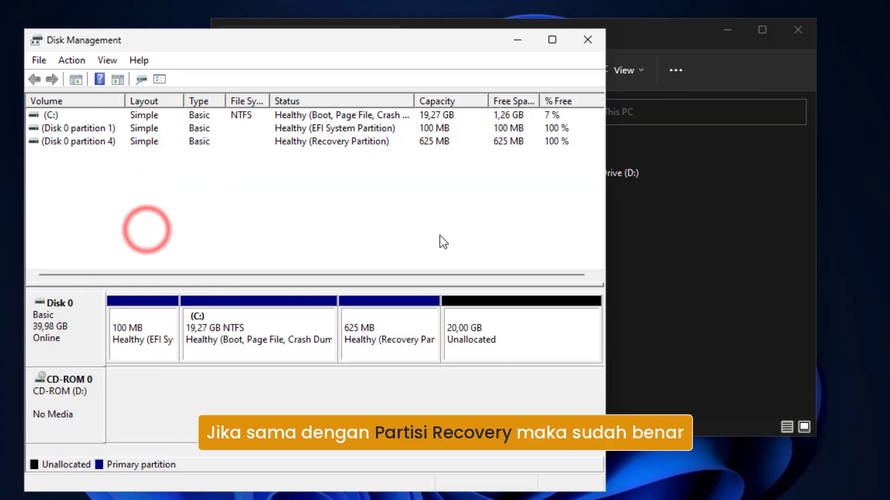
{"action": "left_click", "coordinate": [75, 142]}
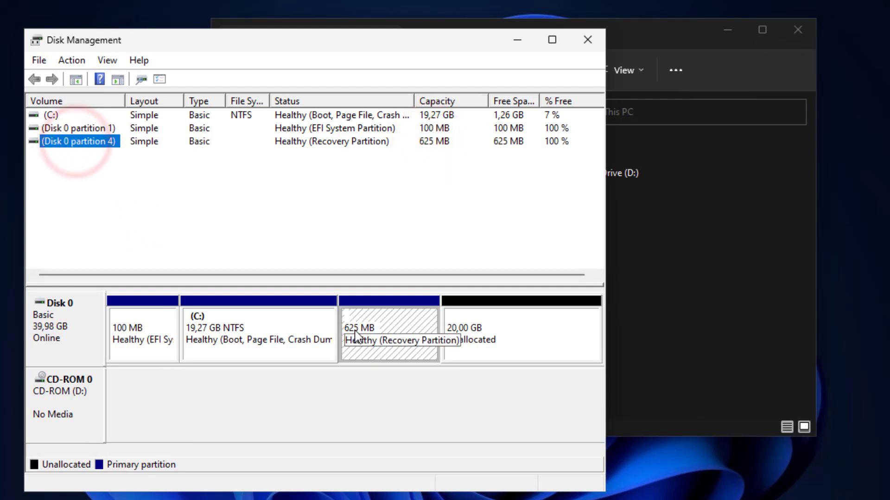
{"action": "left_click", "coordinate": [640, 268]}
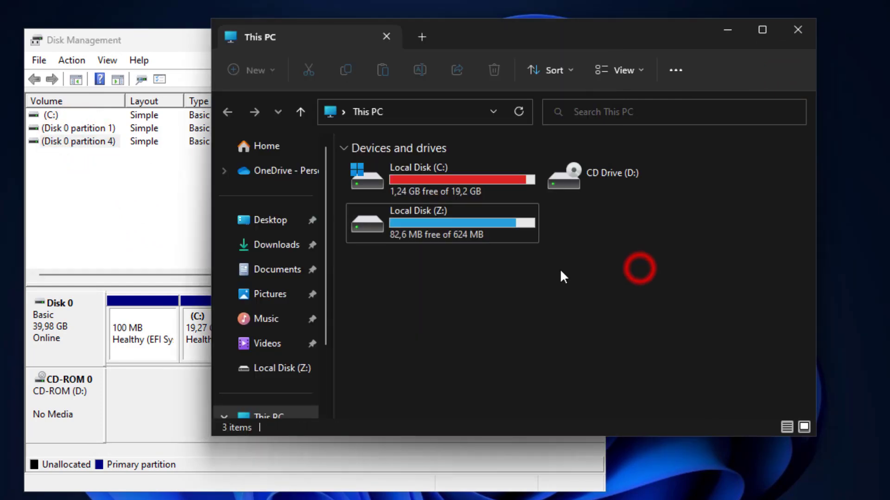
Step: Open Local Disk (Z:) and set its Folder Options to show hidden files, folders, and drives
{"action": "double_click", "coordinate": [473, 233]}
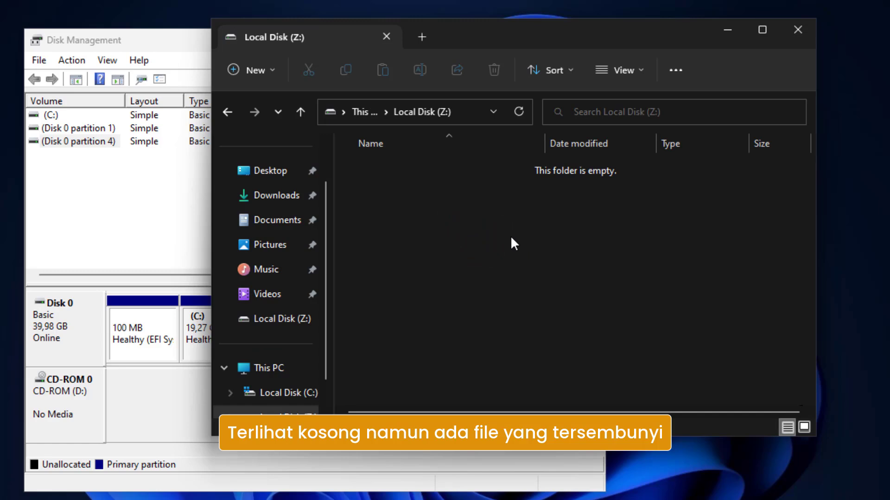
{"action": "left_click", "coordinate": [663, 74]}
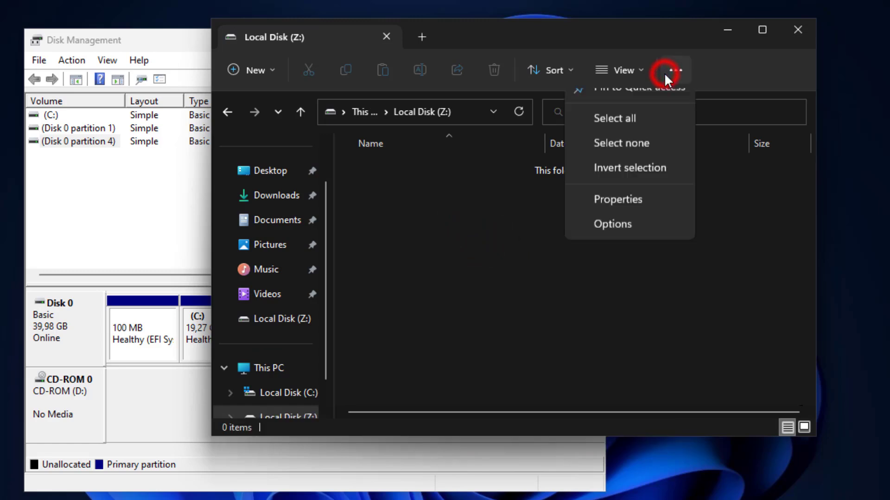
{"action": "left_click", "coordinate": [644, 323]}
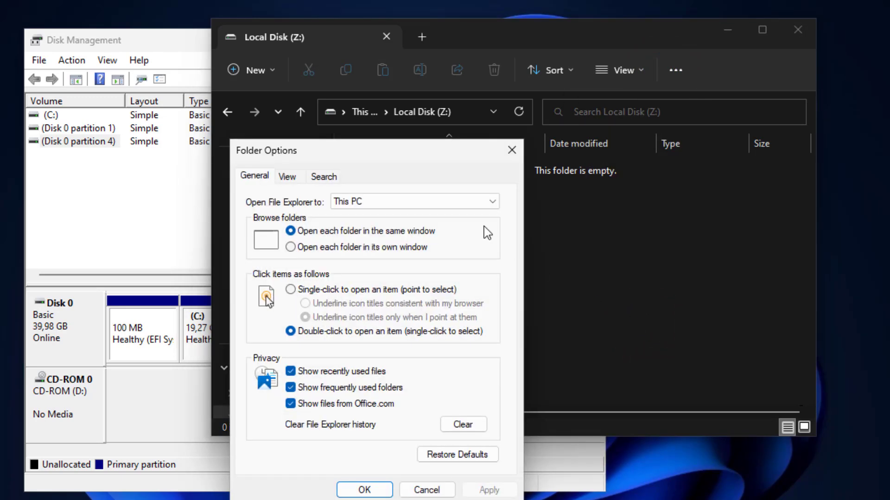
{"action": "left_click_drag", "start_coordinate": [380, 155], "coordinate": [665, 51]}
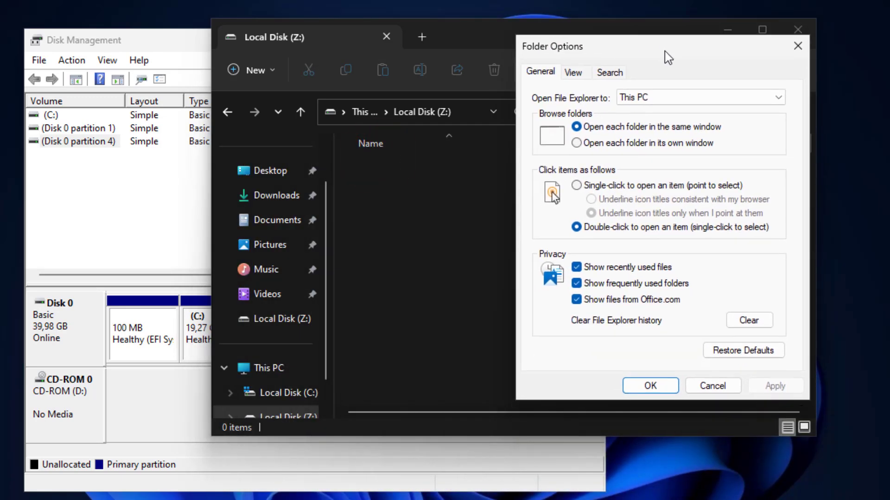
{"action": "left_click", "coordinate": [578, 75]}
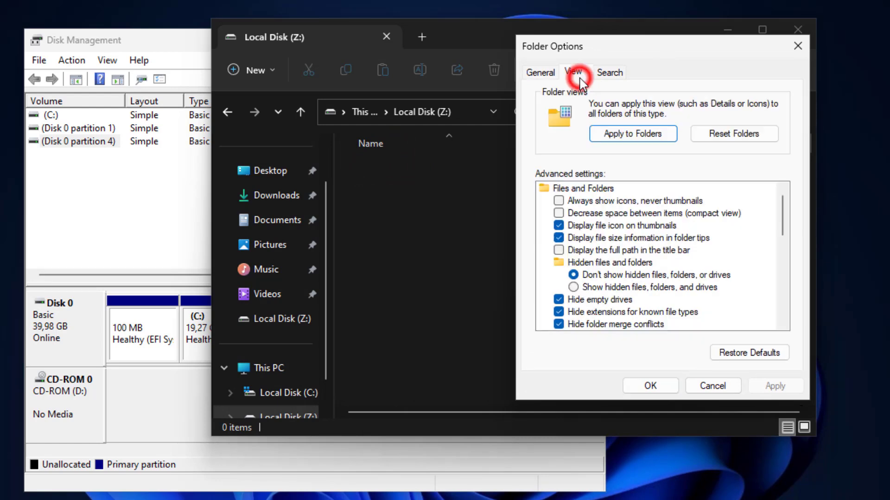
{"action": "left_click", "coordinate": [603, 290]}
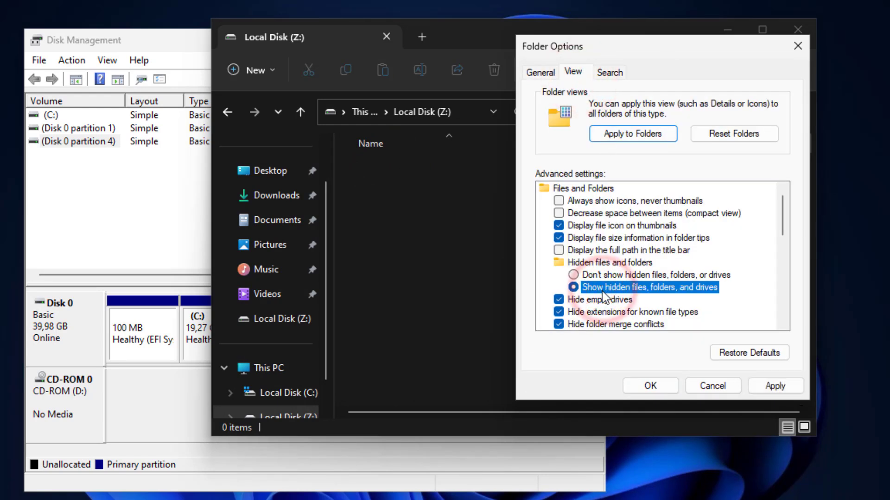
Step: Turn off hiding of protected operating system files, accept the warning, and apply the folder options
{"action": "scroll", "coordinate": [603, 293], "scroll_direction": "down", "scroll_amount": 3}
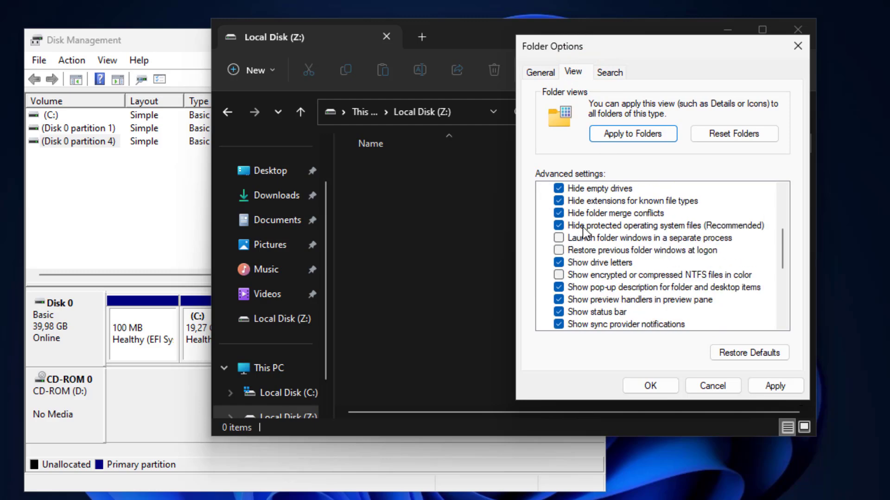
{"action": "left_click", "coordinate": [558, 226]}
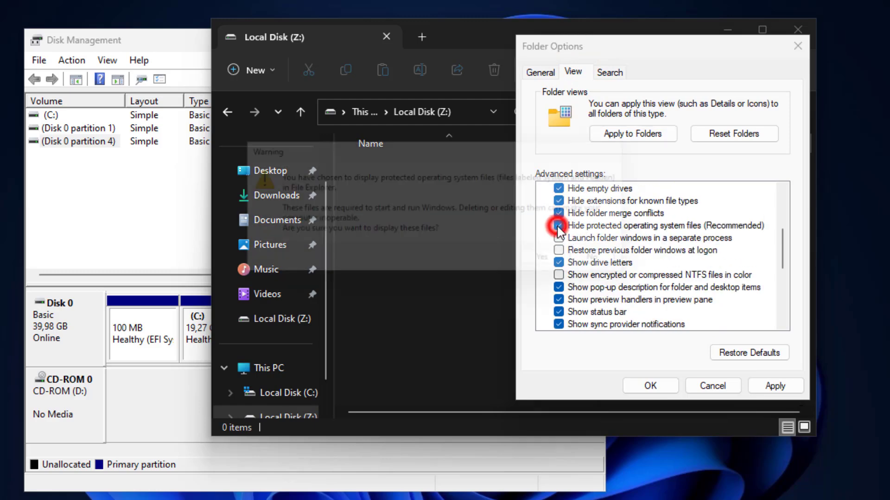
{"action": "left_click", "coordinate": [562, 262]}
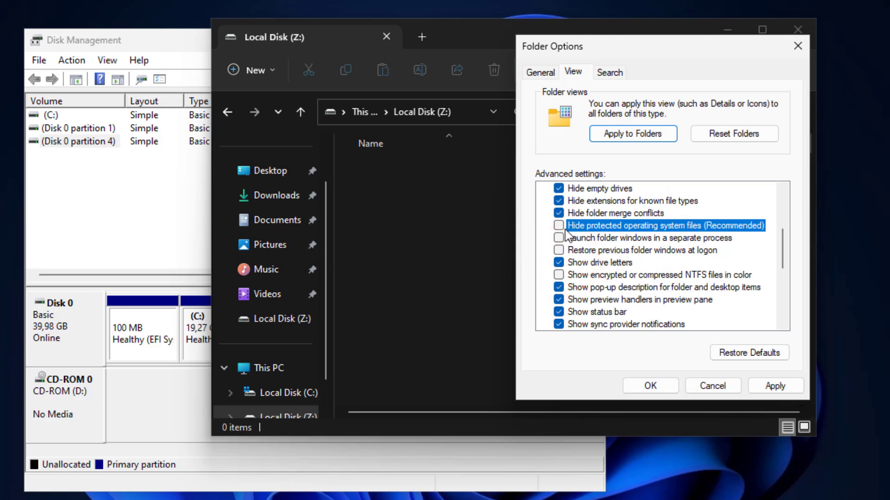
{"action": "left_click", "coordinate": [772, 386]}
{"action": "left_click", "coordinate": [662, 389]}
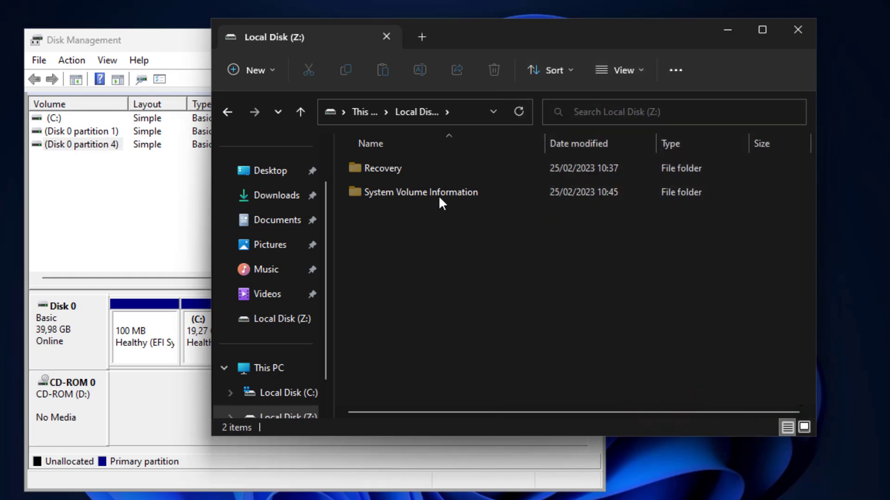
Step: Copy the Recovery folder from Local Disk (Z:) into Videos, granting administrator permission for the copy
{"action": "left_click", "coordinate": [412, 169]}
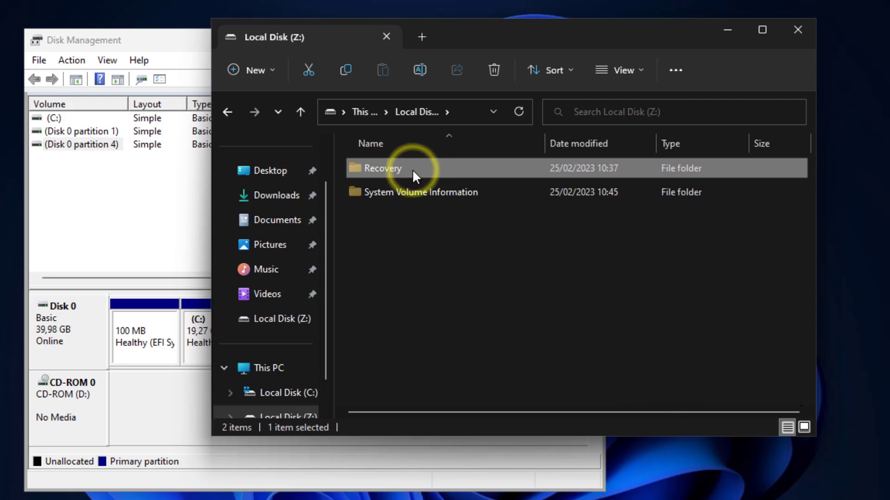
{"action": "right_click", "coordinate": [413, 169]}
{"action": "left_click", "coordinate": [465, 189]}
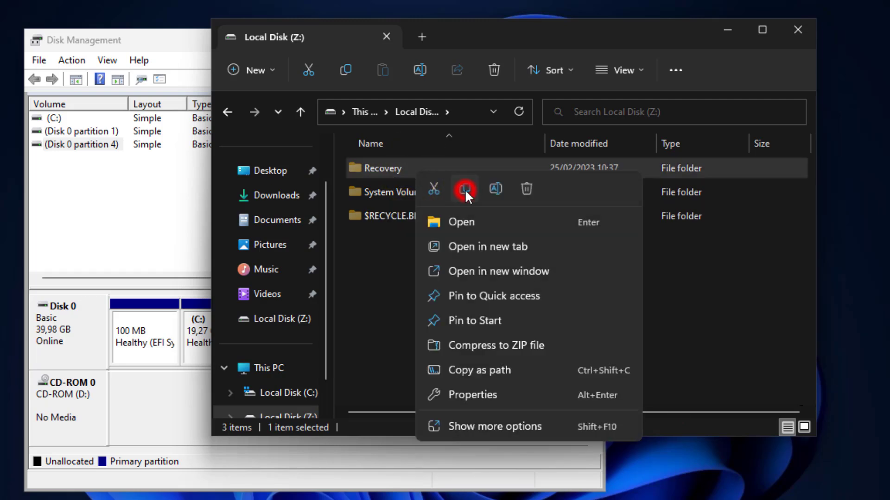
{"action": "left_click", "coordinate": [271, 297]}
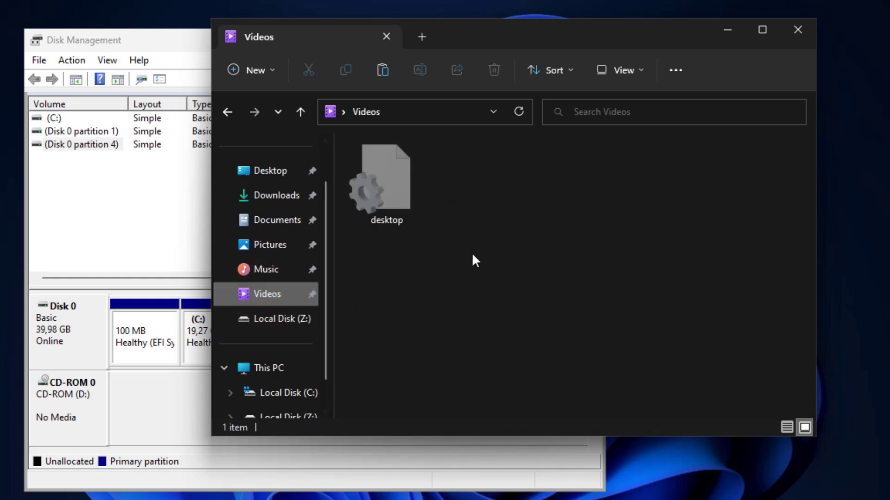
{"action": "right_click", "coordinate": [498, 190]}
{"action": "left_click", "coordinate": [519, 211]}
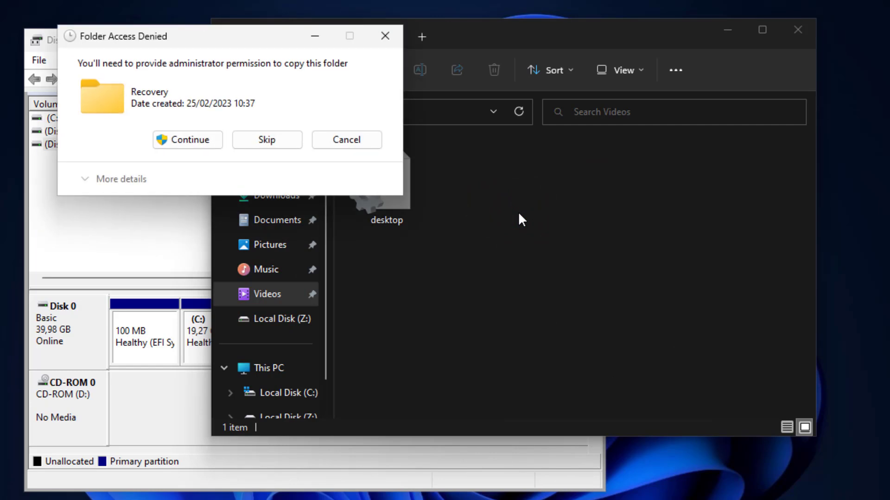
{"action": "left_click", "coordinate": [216, 147]}
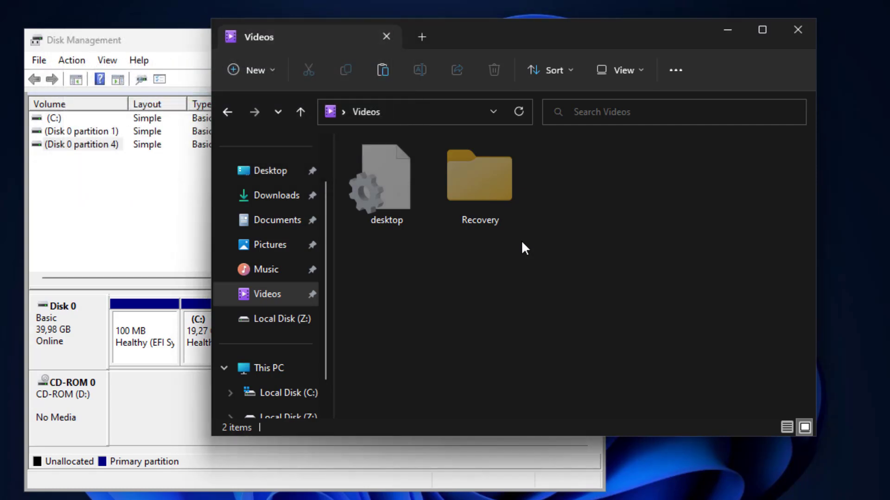
Step: Check the WindowsRE files and the size of Winre.wim in the copied Recovery folder, and locate Local Disk (Z:) in This PC
{"action": "double_click", "coordinate": [487, 199]}
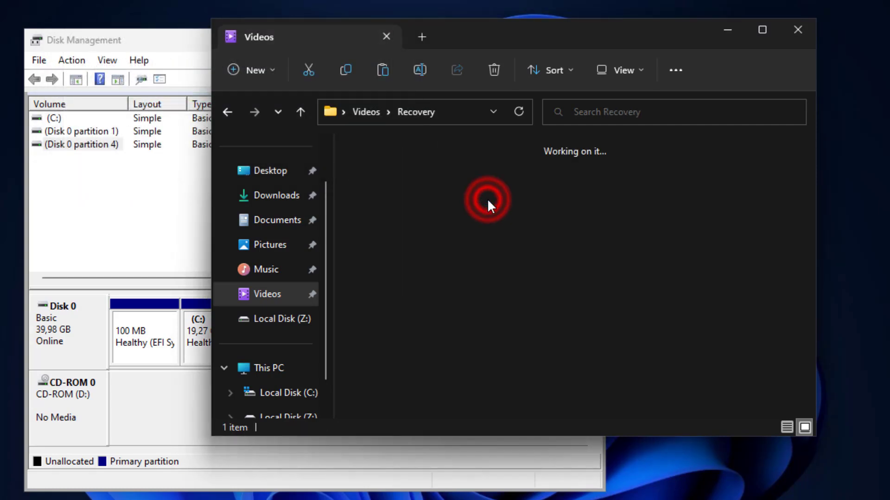
{"action": "double_click", "coordinate": [414, 191]}
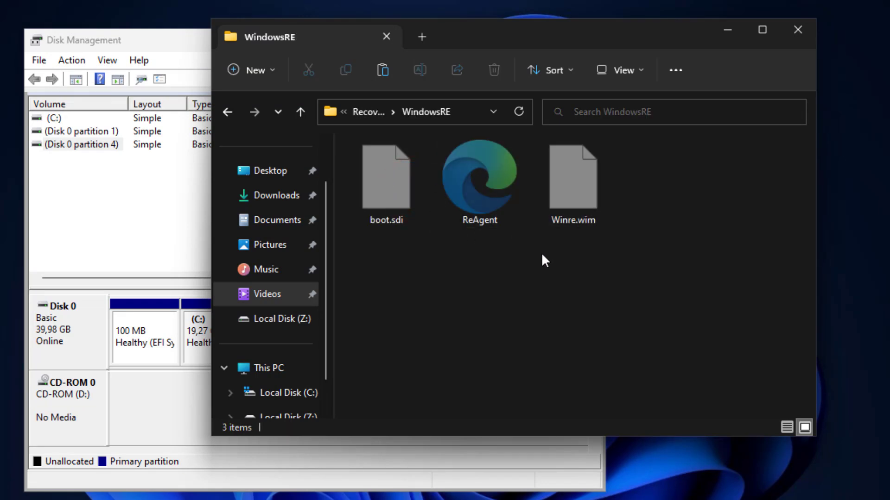
{"action": "left_click", "coordinate": [575, 197]}
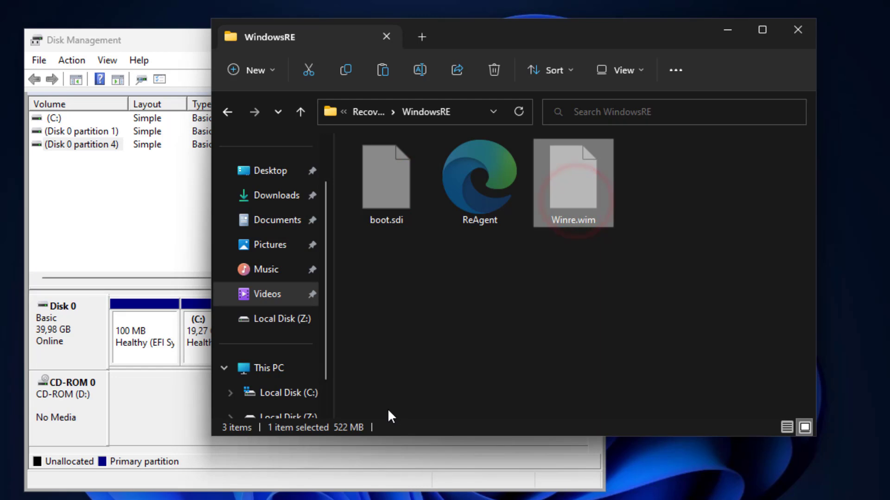
{"action": "left_click", "coordinate": [290, 369]}
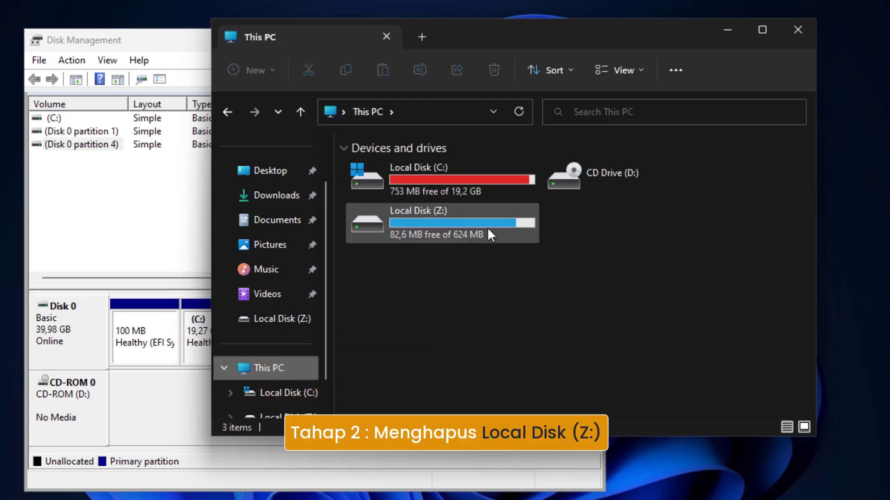
{"action": "left_click", "coordinate": [458, 224]}
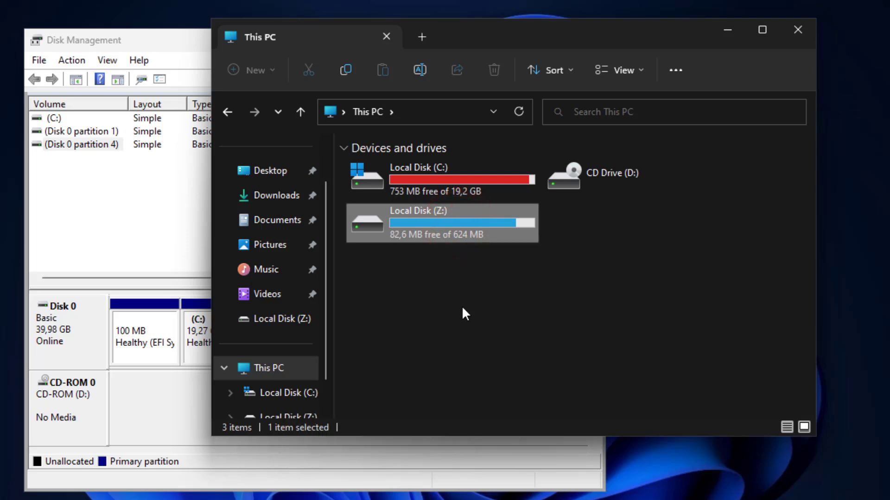
Step: Switch to the administrator Command Prompt and start diskpart
{"action": "key", "text": "alt+Tab"}
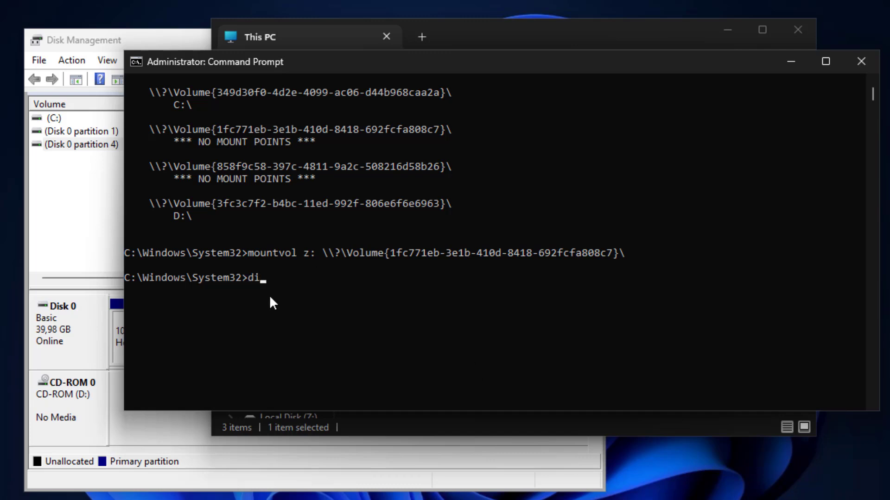
{"action": "type", "text": "diskpart"}
{"action": "key", "text": "Return"}
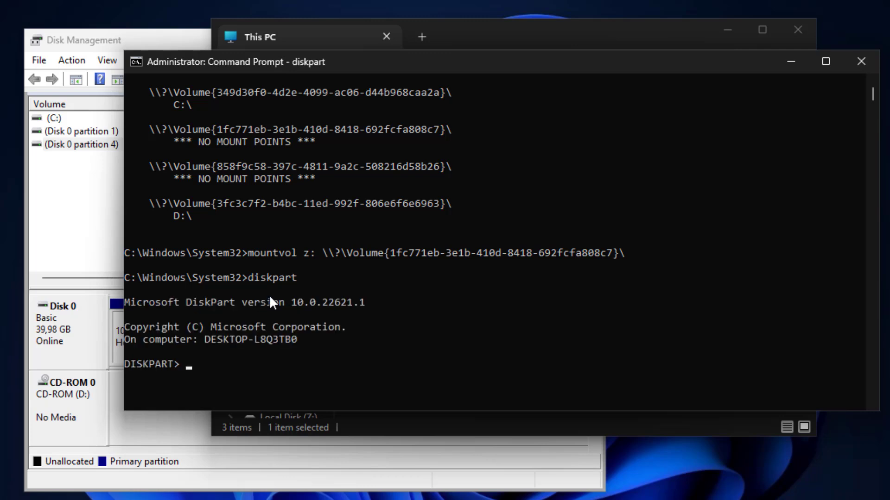
Step: List the disks in DiskPart and select disk 0
{"action": "scroll", "coordinate": [271, 299], "scroll_direction": "down", "scroll_amount": 3}
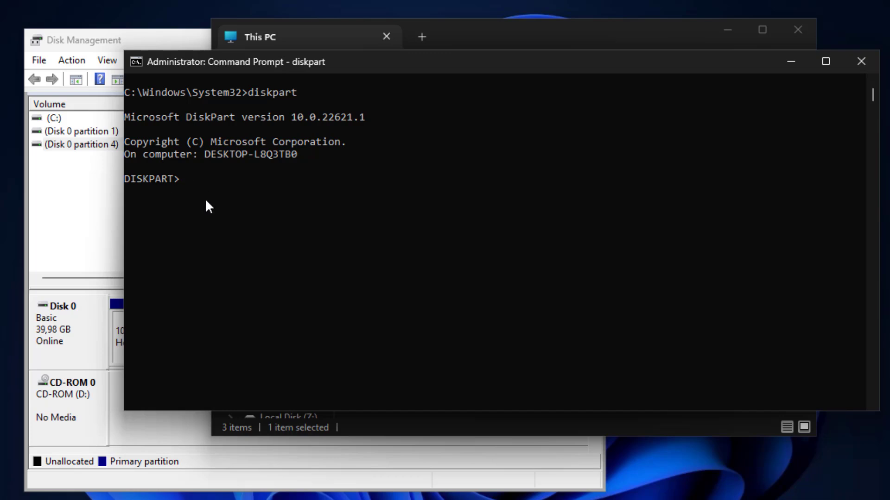
{"action": "type", "text": "disk"}
{"action": "key", "text": "Return"}
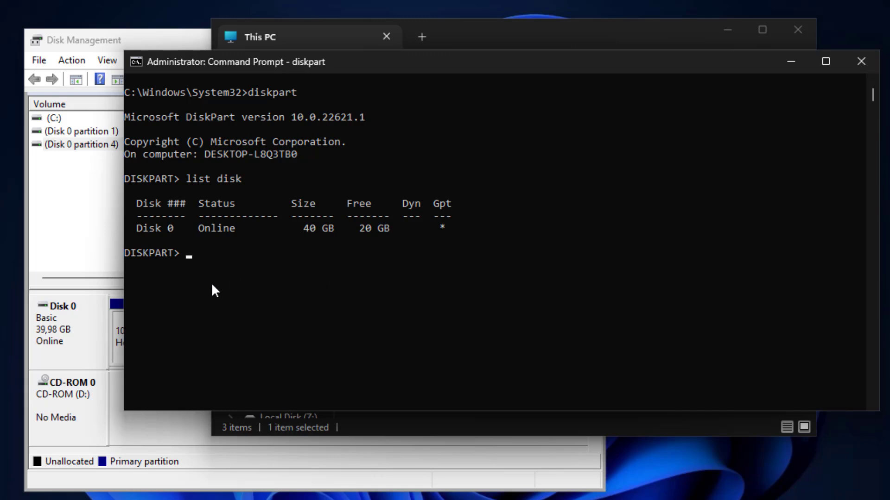
{"action": "type", "text": "select disk 0"}
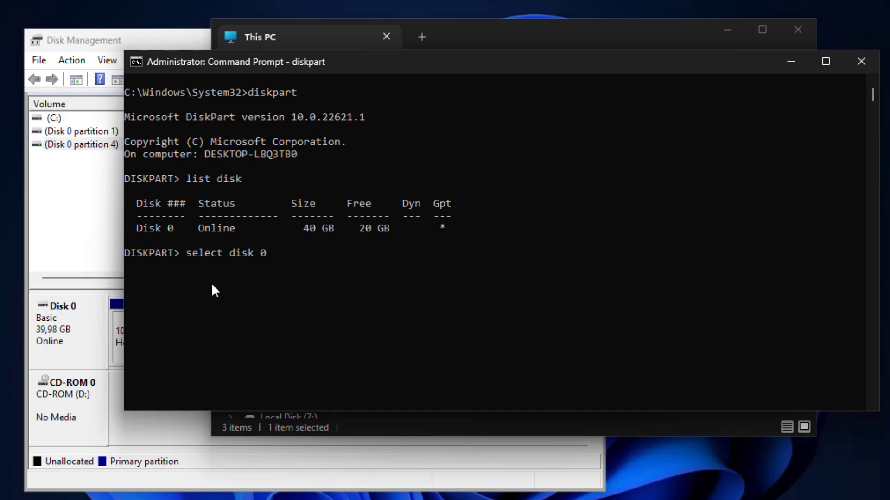
{"action": "key", "text": "Return"}
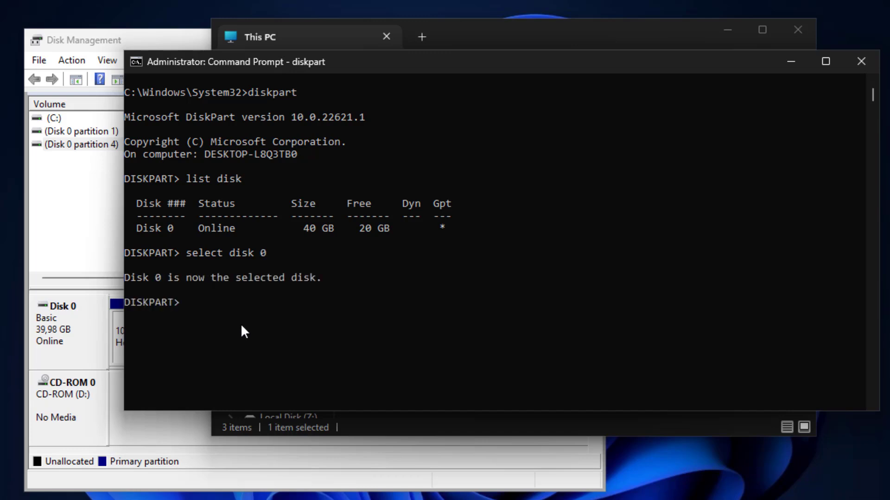
Step: List the partitions of disk 0 and select partition 4, the recovery partition
{"action": "scroll", "coordinate": [237, 324], "scroll_direction": "down", "scroll_amount": 1}
{"action": "scroll", "coordinate": [231, 306], "scroll_direction": "down", "scroll_amount": 1}
{"action": "type", "text": "list"}
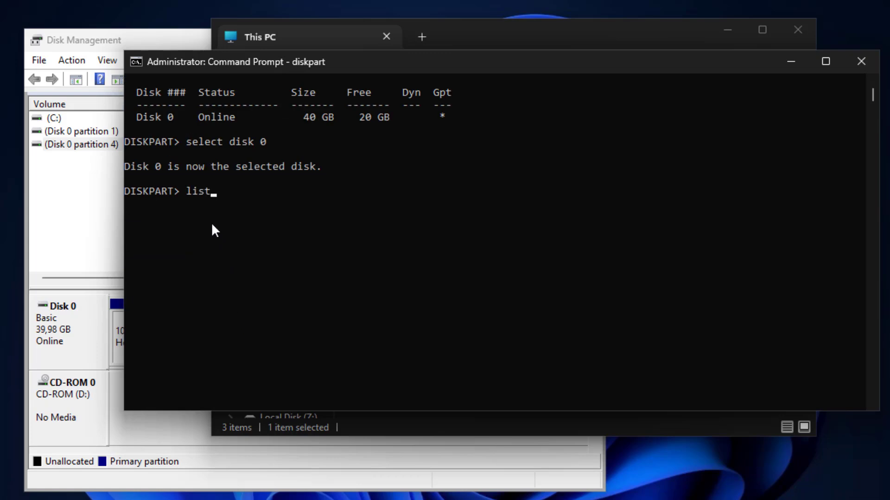
{"action": "type", "text": " partition"}
{"action": "key", "text": "Return"}
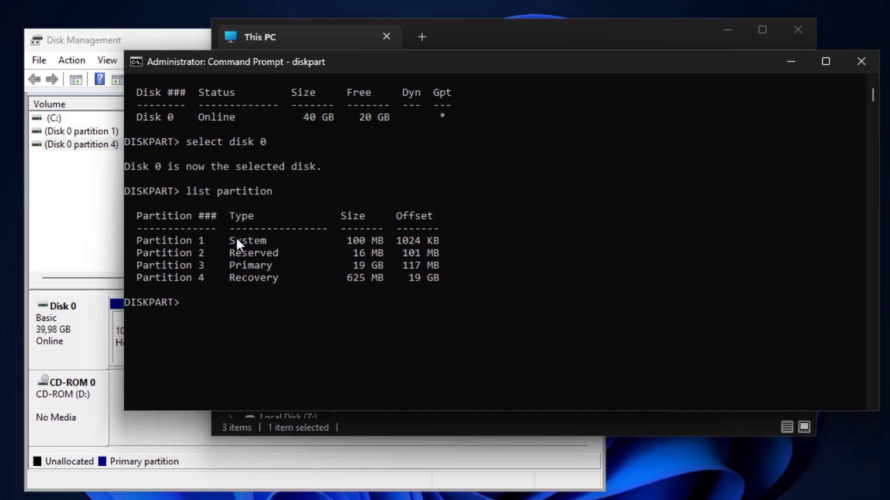
{"action": "scroll", "coordinate": [255, 273], "scroll_direction": "down", "scroll_amount": 2}
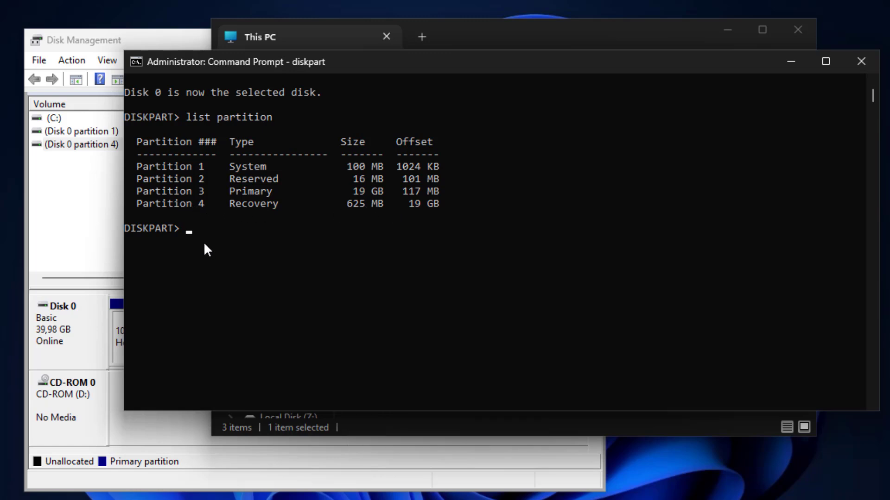
{"action": "type", "text": "ct partition 4"}
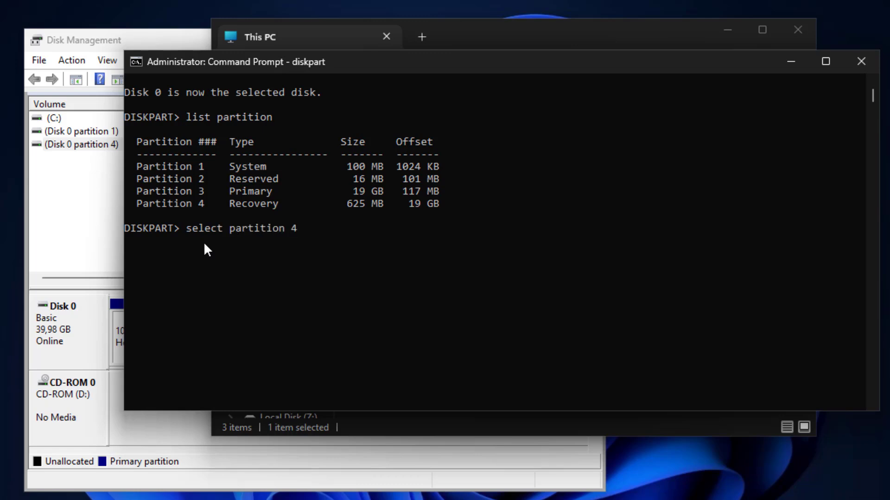
{"action": "key", "text": "Return"}
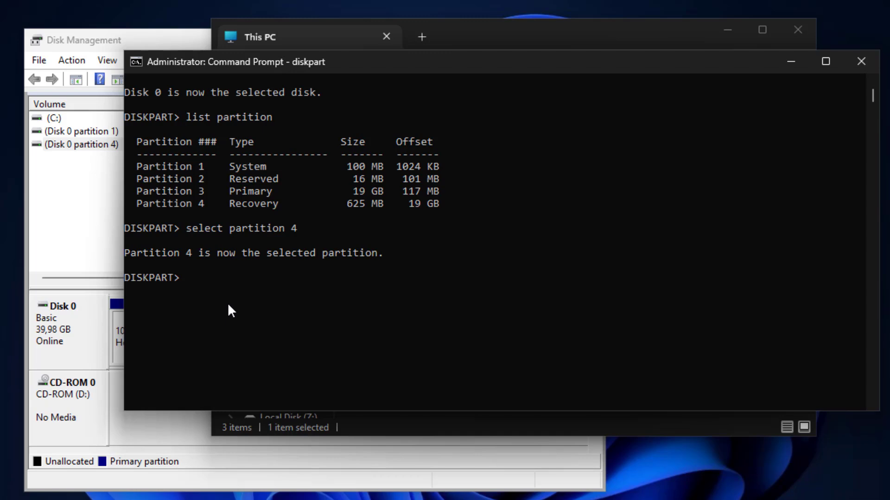
Step: List the partitions to verify that partition 4 is selected, and delete this recovery partition in DiskPart with the override option
{"action": "type", "text": "list partition"}
{"action": "key", "text": "Return"}
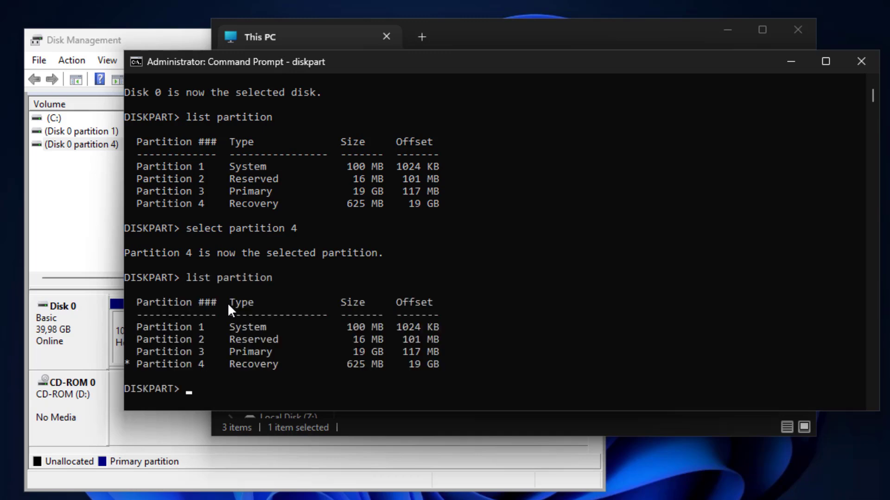
{"action": "scroll", "coordinate": [219, 300], "scroll_direction": "down", "scroll_amount": 3}
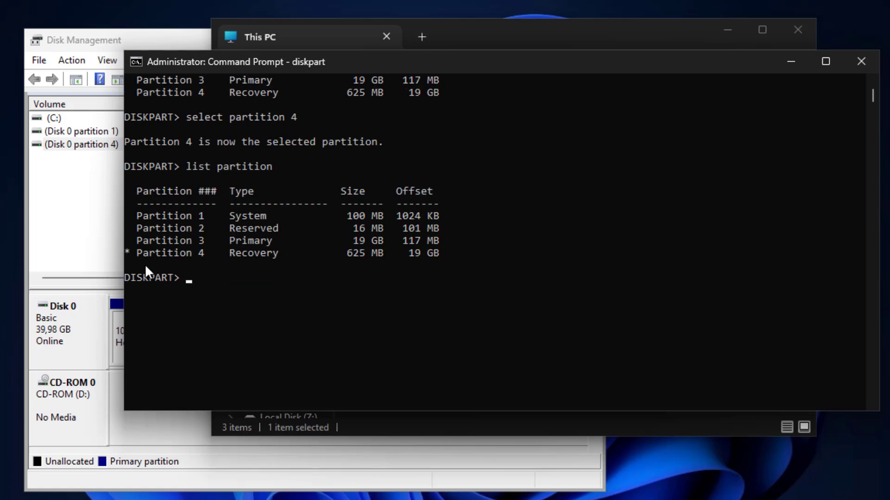
{"action": "scroll", "coordinate": [133, 257], "scroll_direction": "down", "scroll_amount": 1}
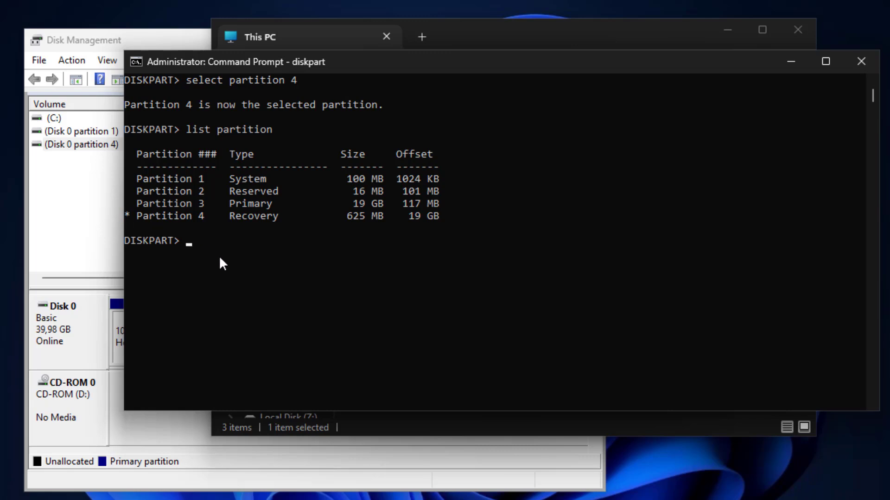
{"action": "type", "text": "delete partition override"}
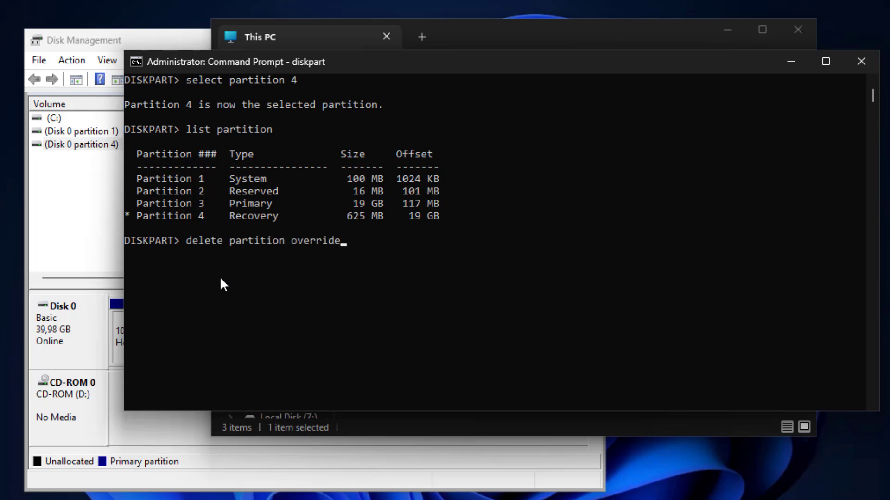
{"action": "key", "text": "Return"}
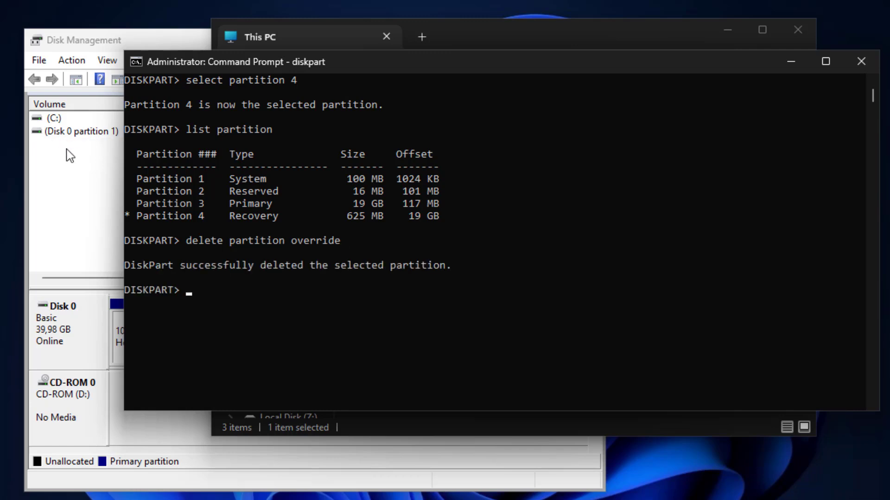
Step: Switch to File Explorer and check the navigation list under This PC for Local Disk (Z:)
{"action": "left_click", "coordinate": [388, 424]}
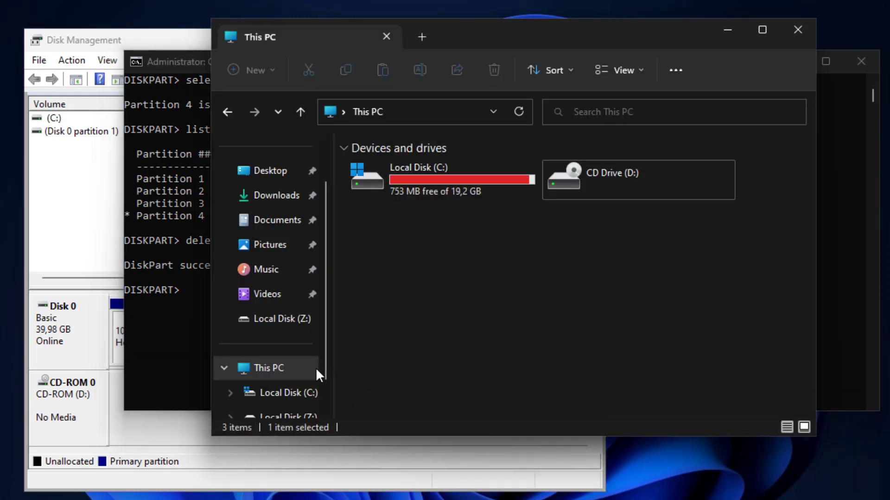
{"action": "scroll", "coordinate": [315, 368], "scroll_direction": "down", "scroll_amount": 3}
{"action": "left_click", "coordinate": [294, 343]}
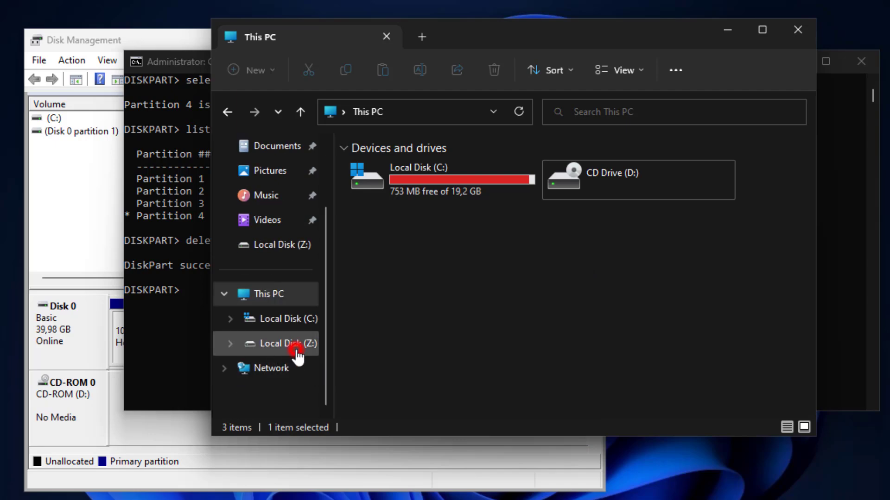
{"action": "left_click", "coordinate": [621, 255]}
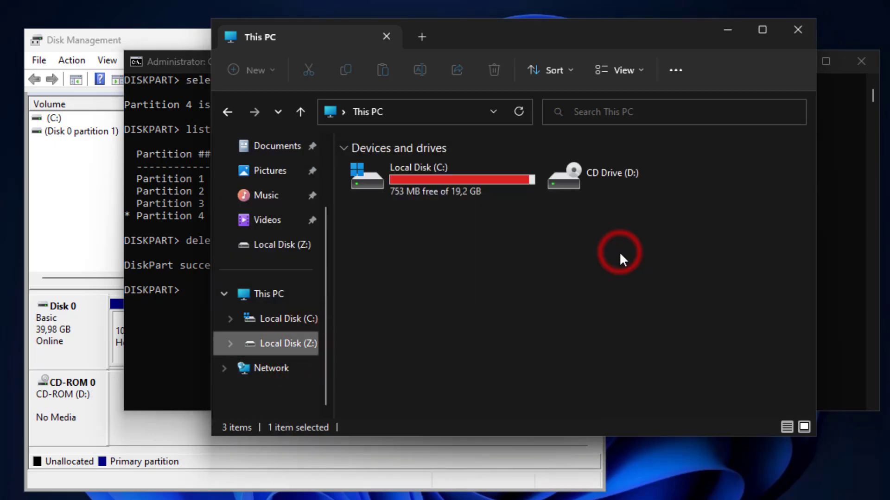
Step: Clear the File Explorer history in Folder Options, apply the options and minimize the This PC window
{"action": "left_click", "coordinate": [673, 71]}
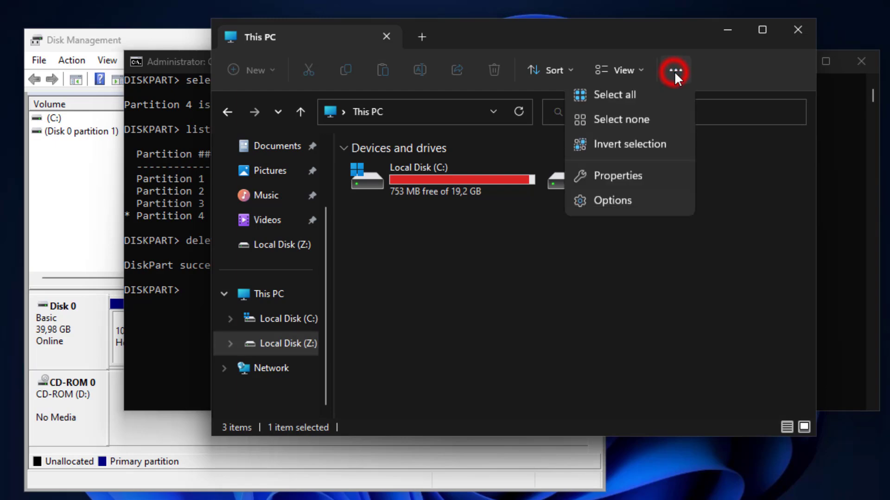
{"action": "left_click", "coordinate": [646, 246]}
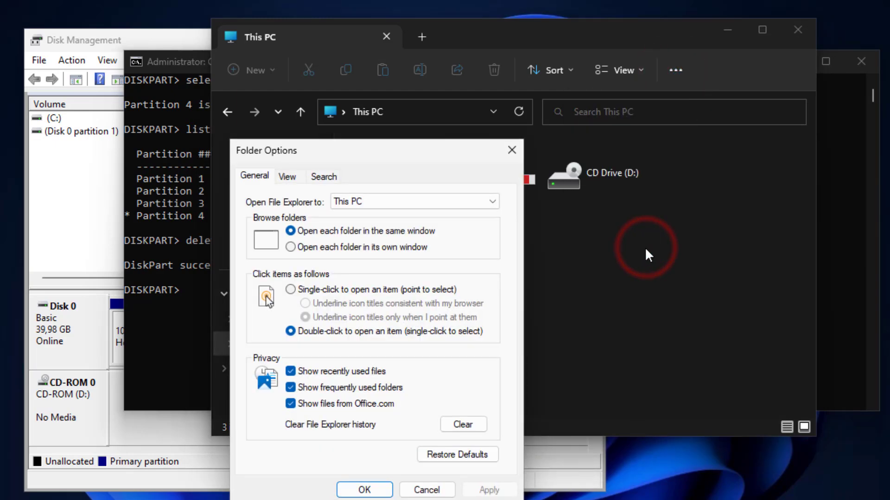
{"action": "left_click_drag", "start_coordinate": [409, 149], "coordinate": [542, 76]}
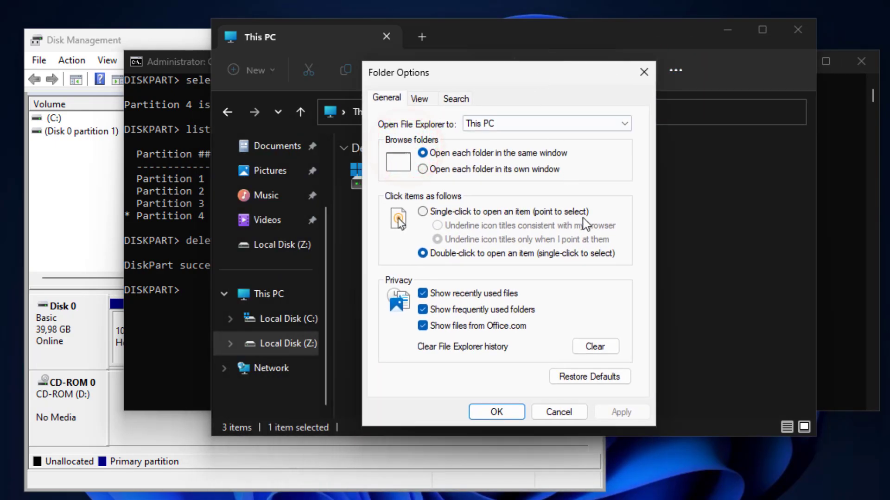
{"action": "left_click", "coordinate": [598, 346]}
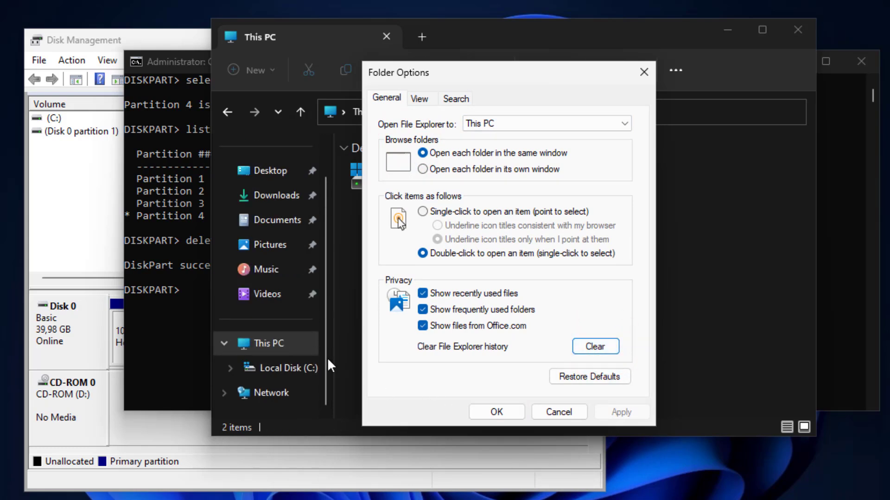
{"action": "left_click", "coordinate": [505, 411]}
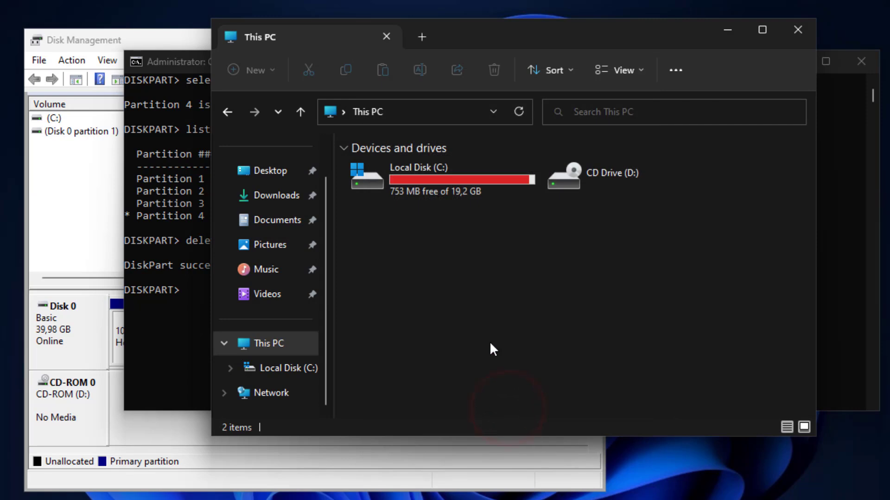
{"action": "left_click", "coordinate": [727, 30]}
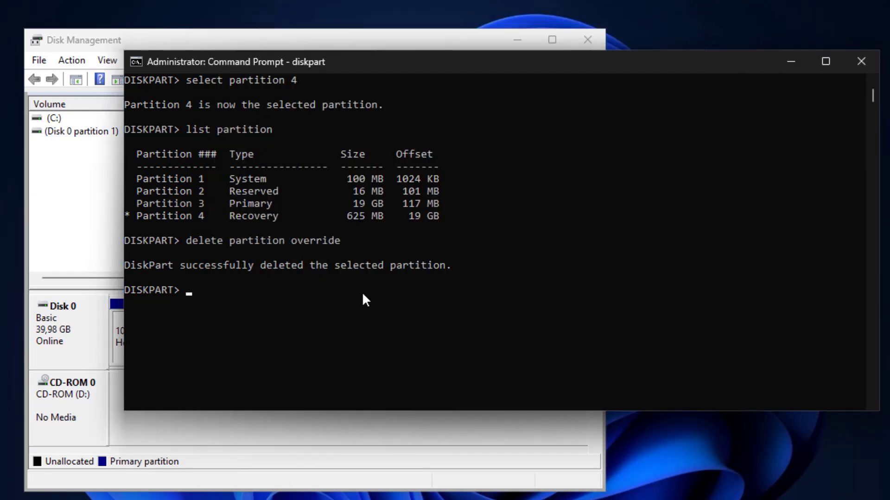
Step: Switch to Disk Management and extend the C: volume with the full 21105 MB of unallocated space on Disk 0
{"action": "left_click", "coordinate": [300, 427]}
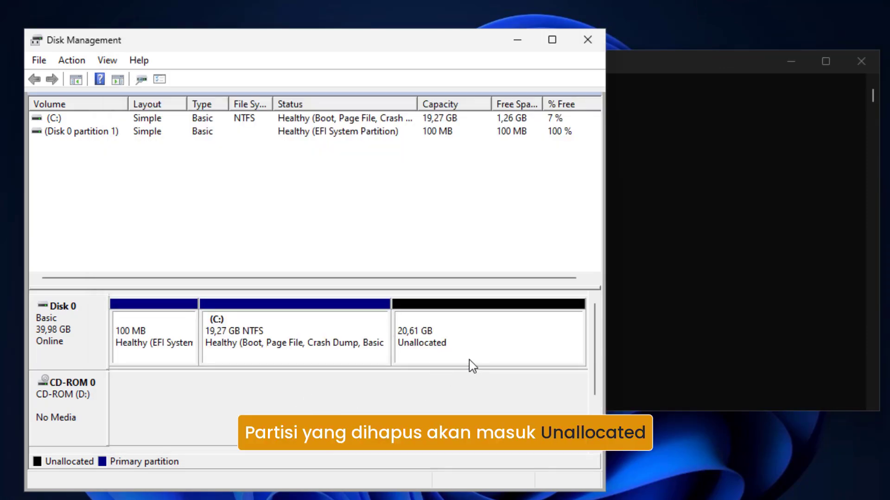
{"action": "left_click", "coordinate": [463, 339]}
{"action": "left_click", "coordinate": [320, 337]}
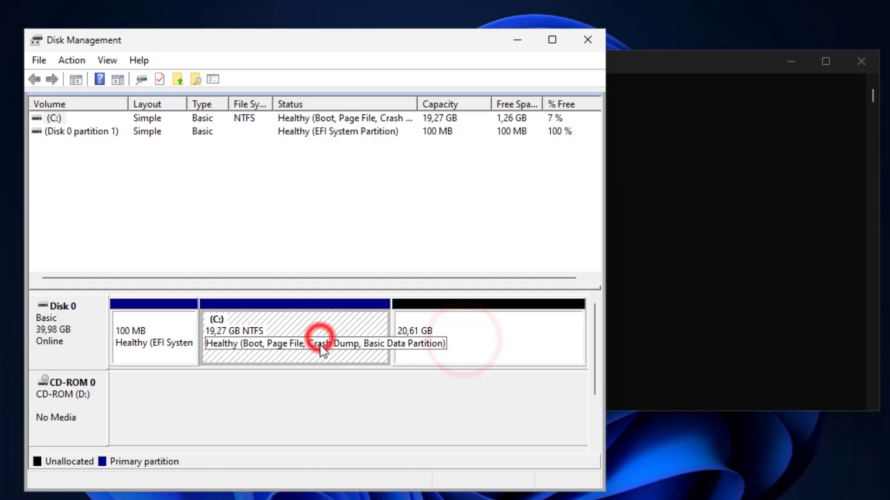
{"action": "right_click", "coordinate": [308, 329]}
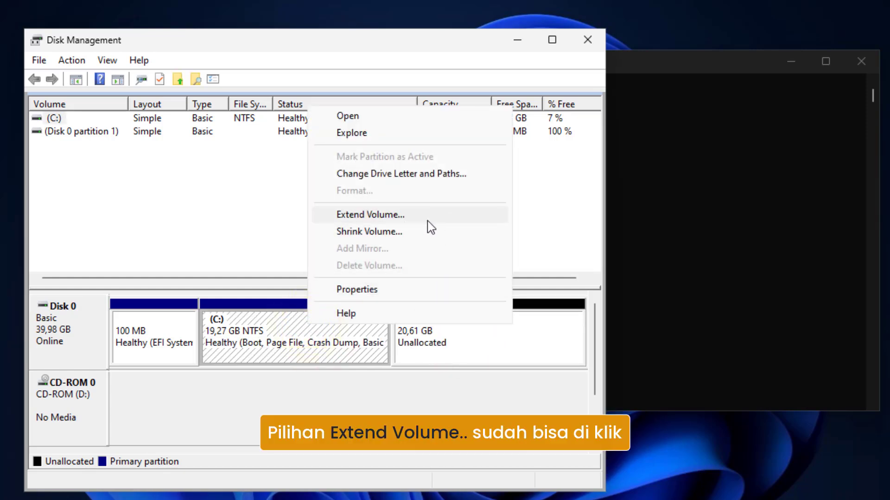
{"action": "left_click", "coordinate": [419, 222]}
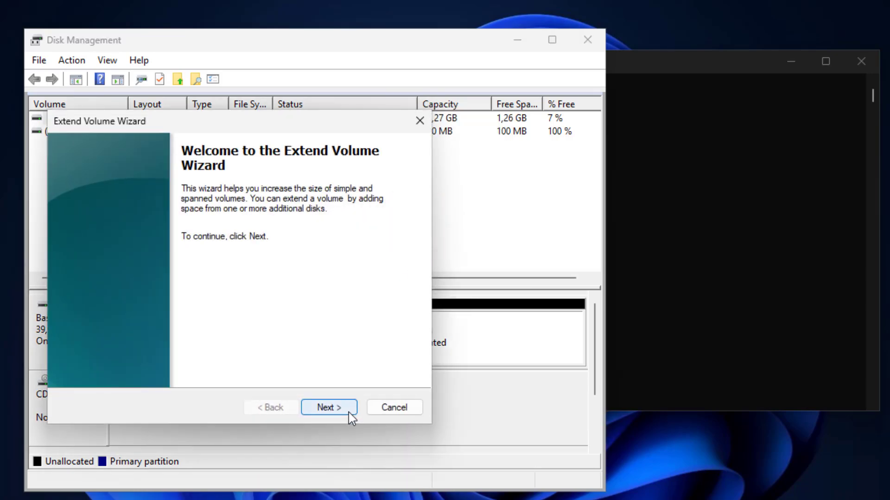
{"action": "left_click", "coordinate": [349, 411]}
{"action": "left_click", "coordinate": [348, 410]}
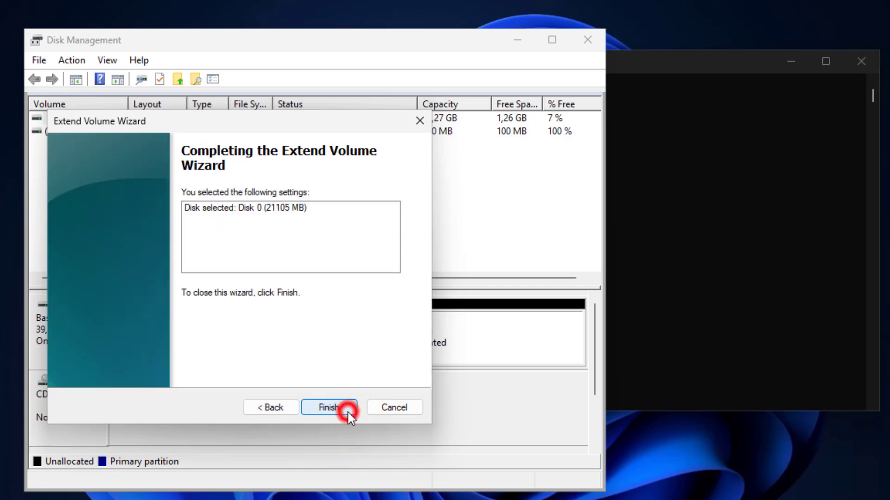
{"action": "left_click", "coordinate": [346, 412]}
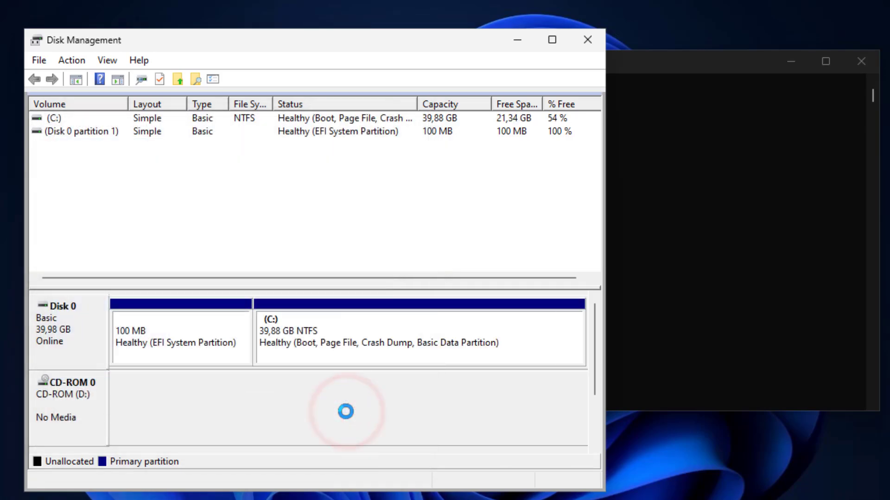
Step: Check the extended C: volume in Disk Management, and refresh This PC in File Explorer to check its capacity
{"action": "left_click", "coordinate": [331, 334]}
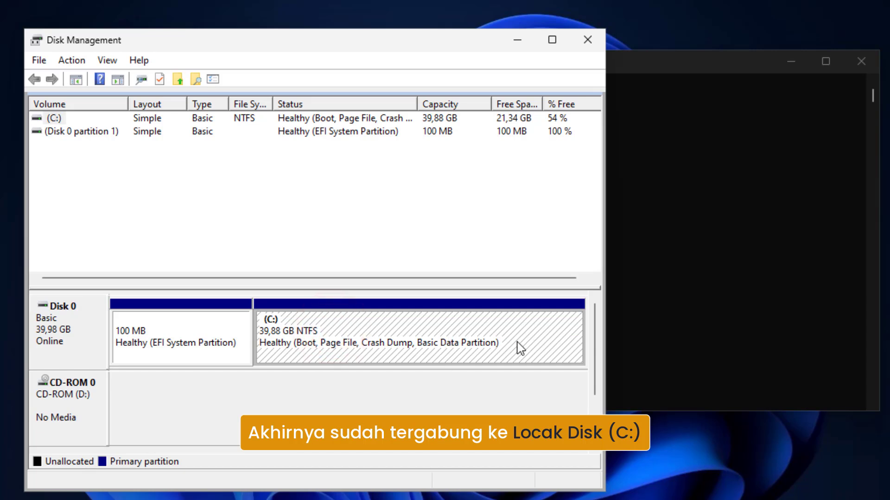
{"action": "left_click", "coordinate": [470, 498]}
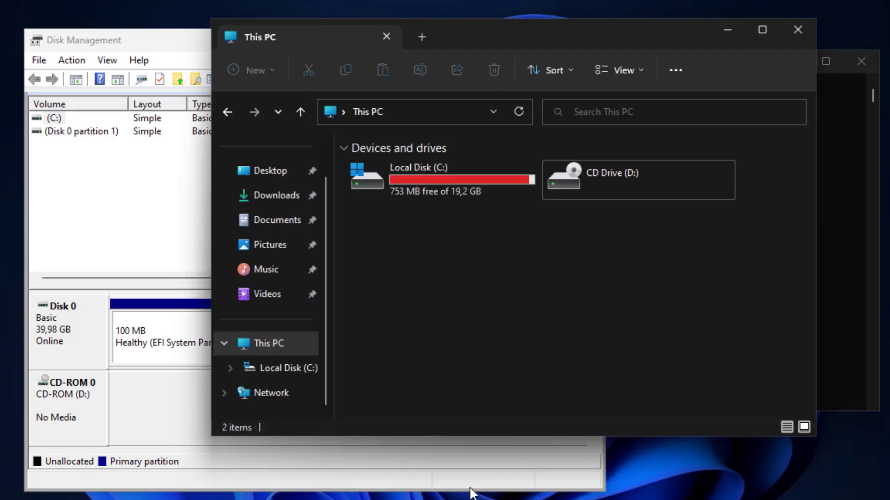
{"action": "left_click", "coordinate": [424, 179]}
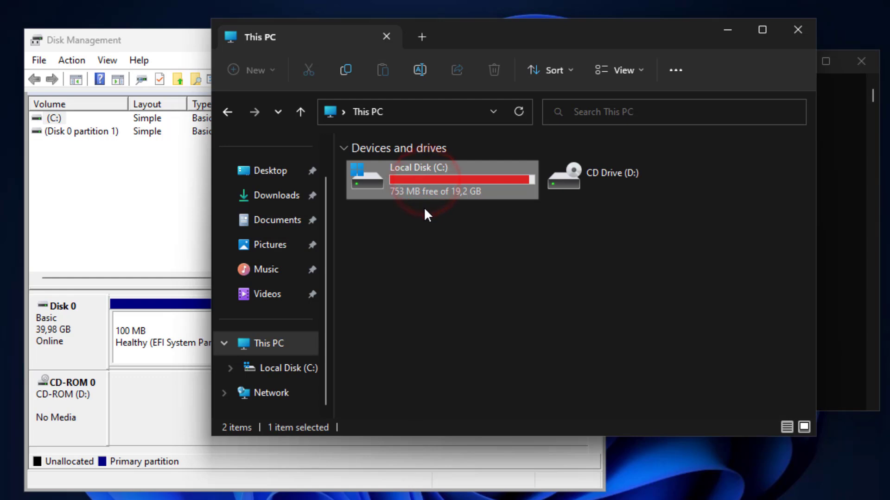
{"action": "right_click", "coordinate": [432, 233]}
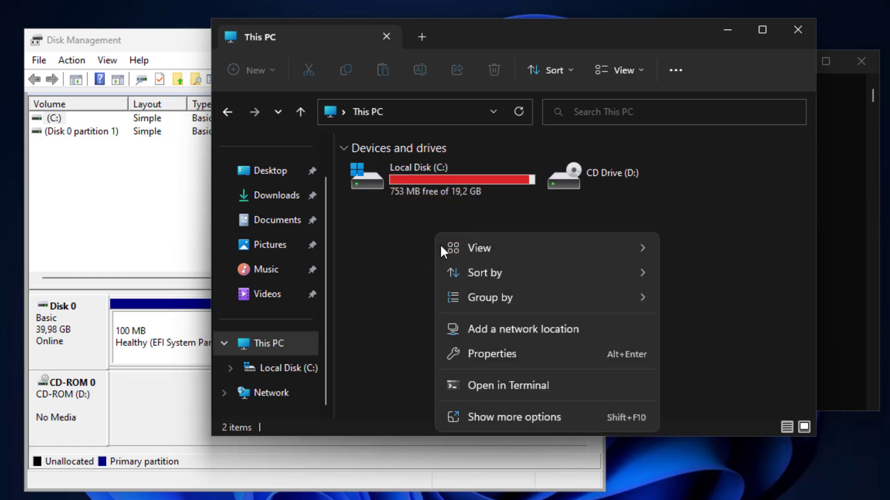
{"action": "left_click", "coordinate": [502, 412]}
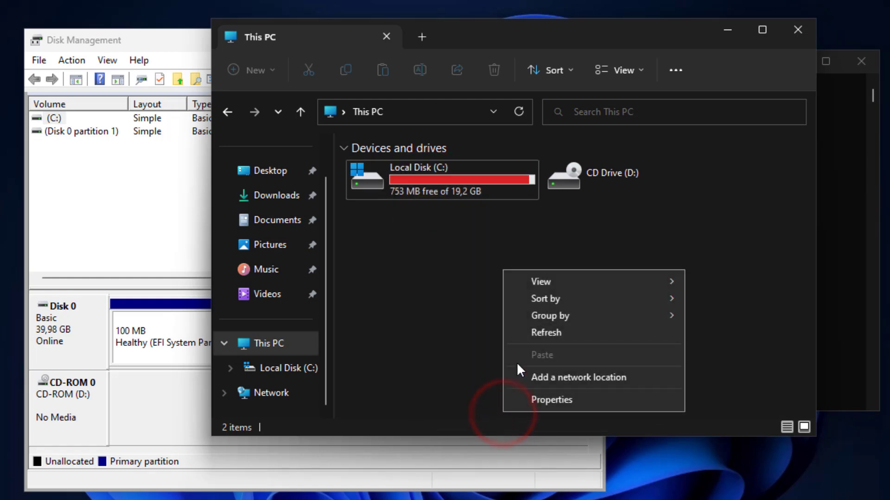
{"action": "left_click", "coordinate": [590, 334]}
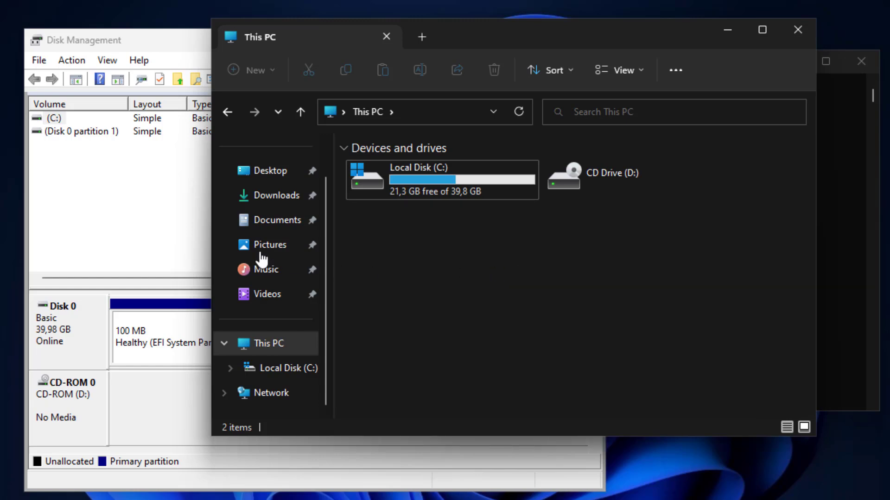
Step: Return to Disk Management and shrink the C: volume by 625 MB
{"action": "left_click", "coordinate": [200, 230]}
{"action": "left_click", "coordinate": [321, 329]}
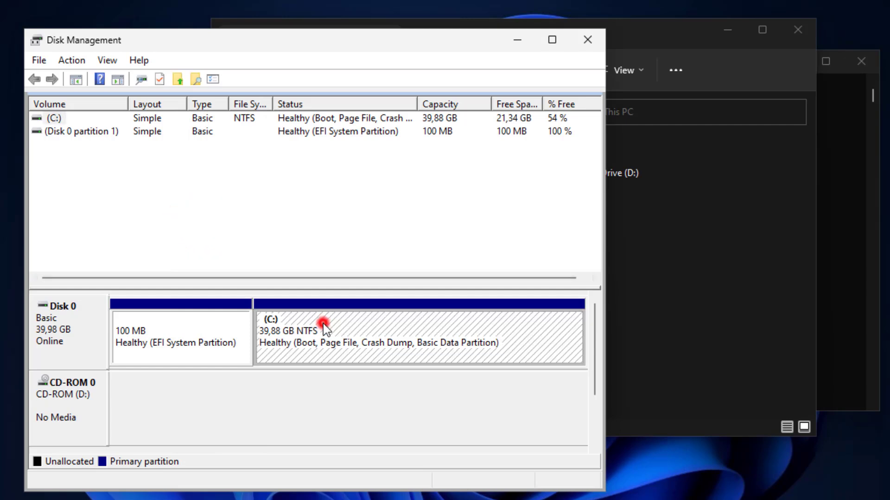
{"action": "right_click", "coordinate": [344, 323]}
{"action": "left_click", "coordinate": [440, 233]}
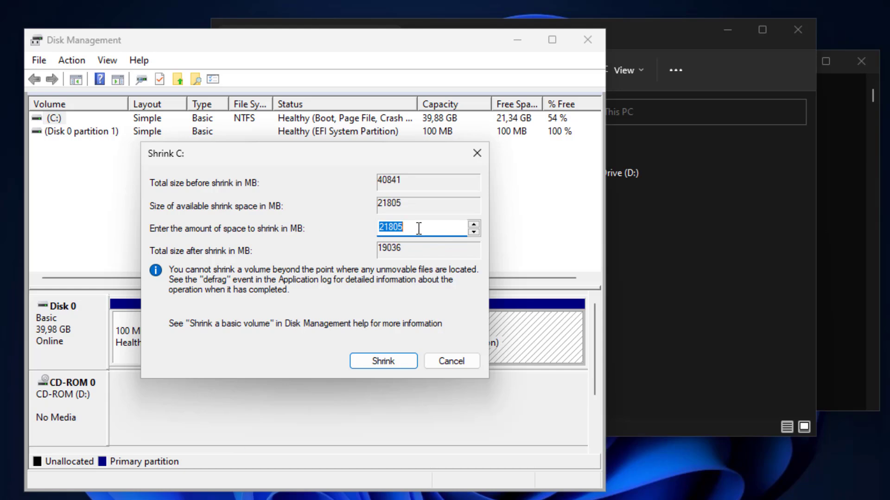
{"action": "type", "text": "625"}
{"action": "left_click", "coordinate": [399, 361]}
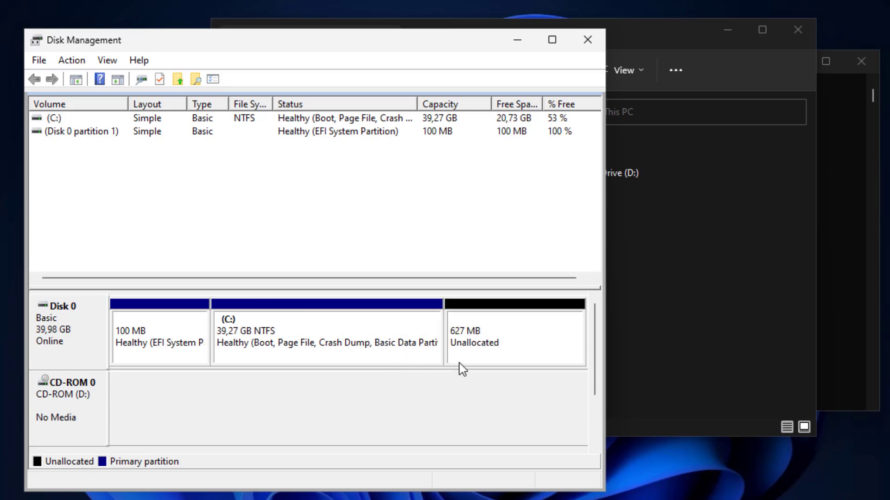
Step: Create a 625 MB simple volume in Disk 0's unallocated space with drive letter Z, quick-formatted as NTFS and labelled New Volume
{"action": "left_click", "coordinate": [499, 335]}
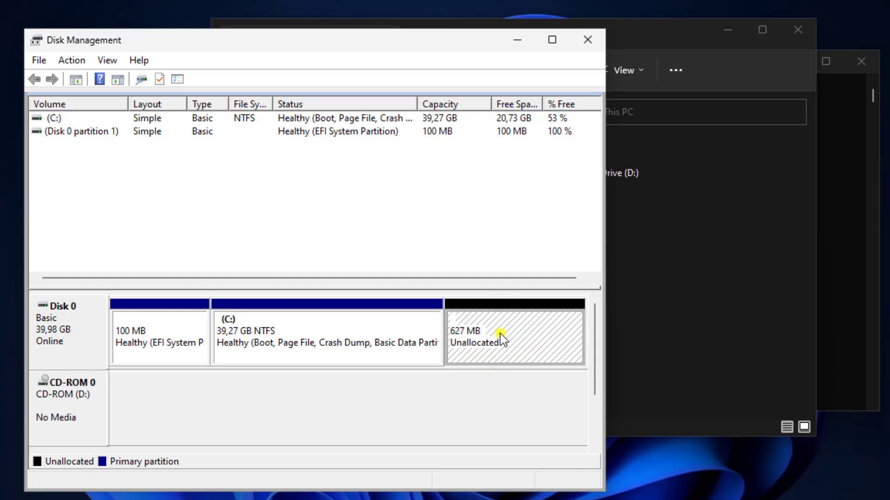
{"action": "right_click", "coordinate": [500, 334]}
{"action": "left_click", "coordinate": [551, 345]}
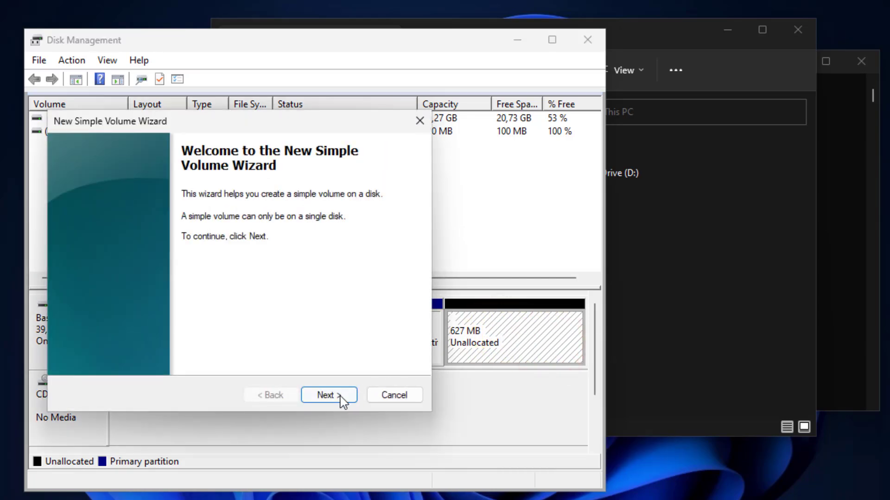
{"action": "left_click", "coordinate": [340, 397]}
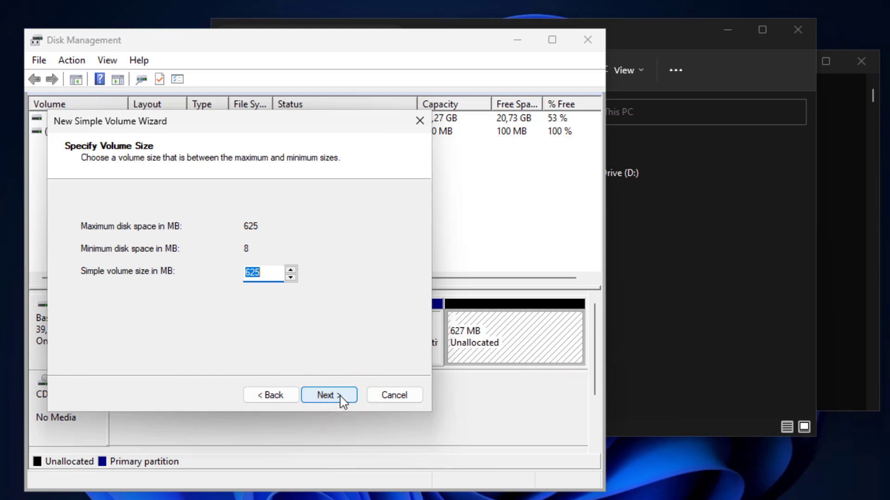
{"action": "left_click", "coordinate": [342, 399]}
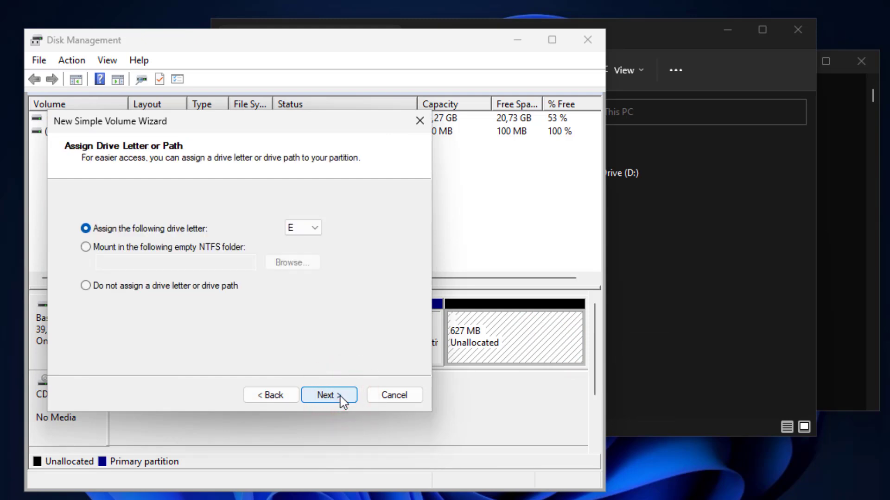
{"action": "left_click", "coordinate": [313, 227]}
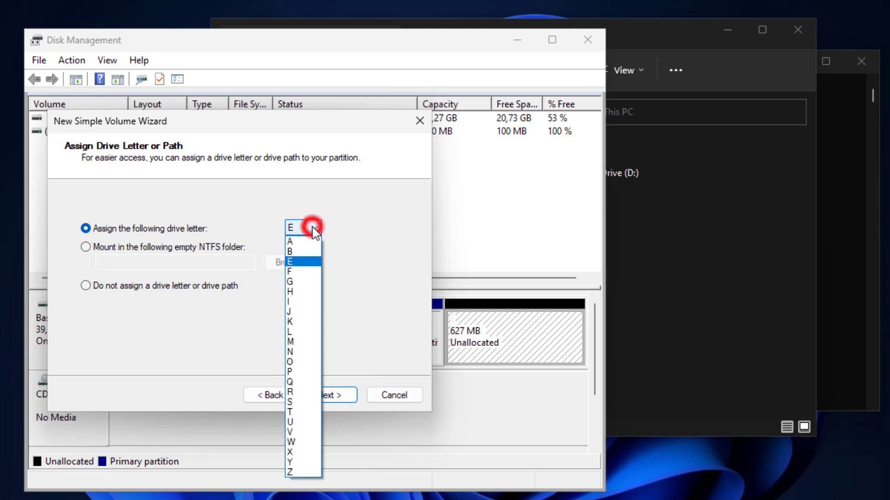
{"action": "left_click", "coordinate": [301, 471]}
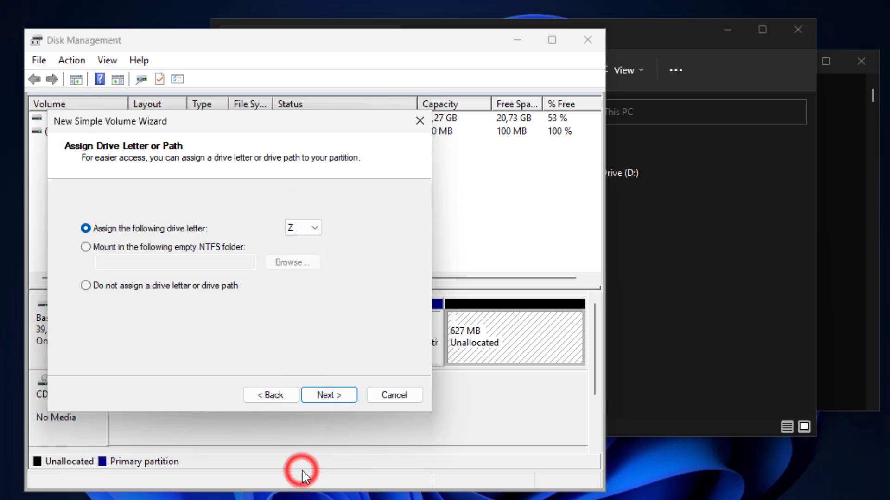
{"action": "left_click", "coordinate": [337, 398]}
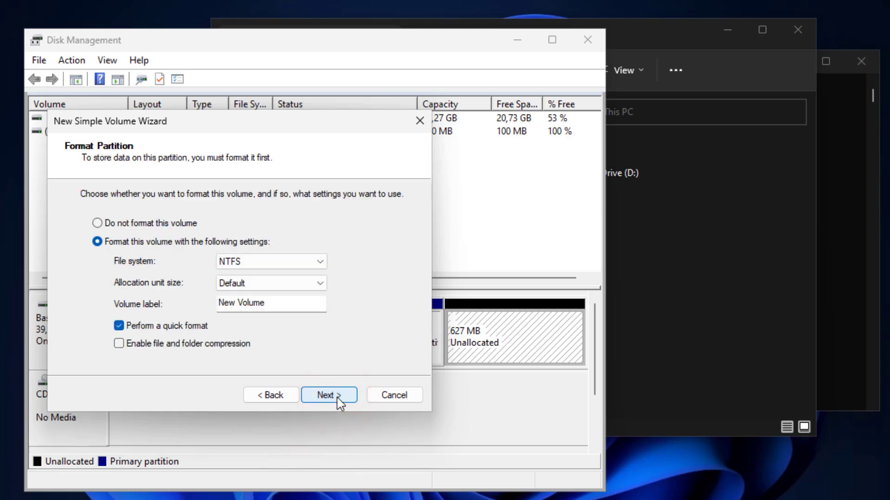
{"action": "left_click", "coordinate": [337, 397]}
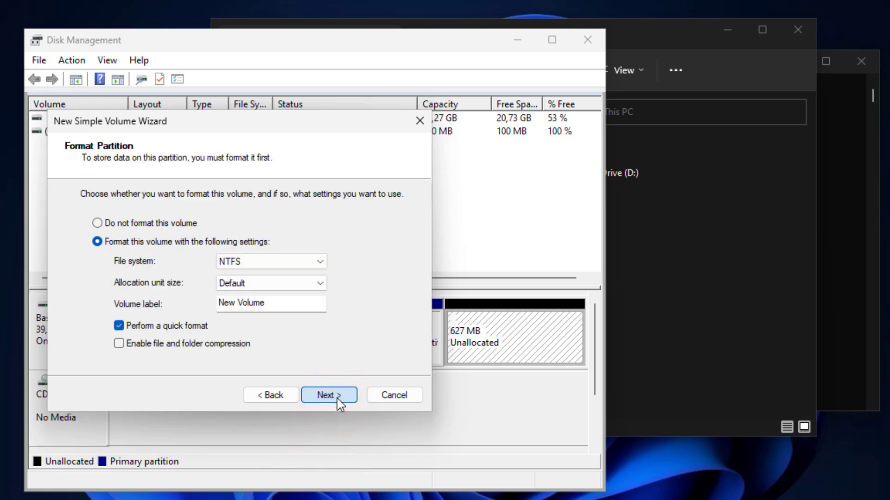
{"action": "left_click", "coordinate": [329, 395]}
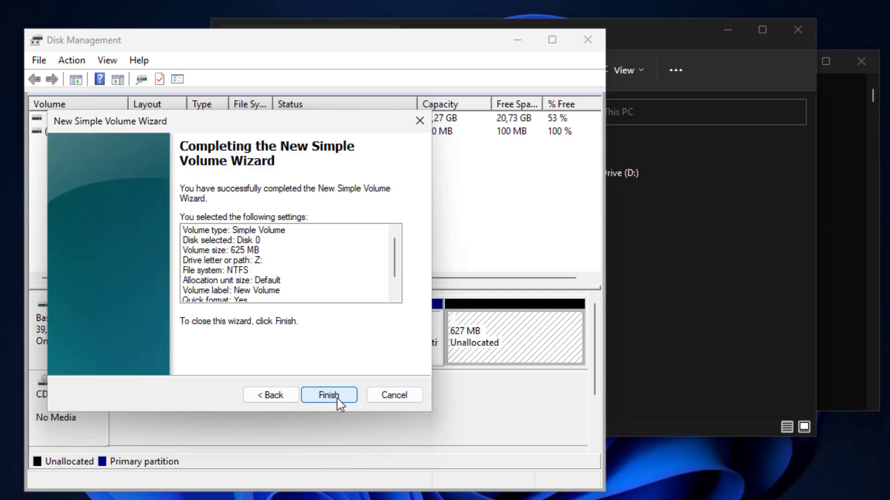
{"action": "left_click", "coordinate": [337, 399]}
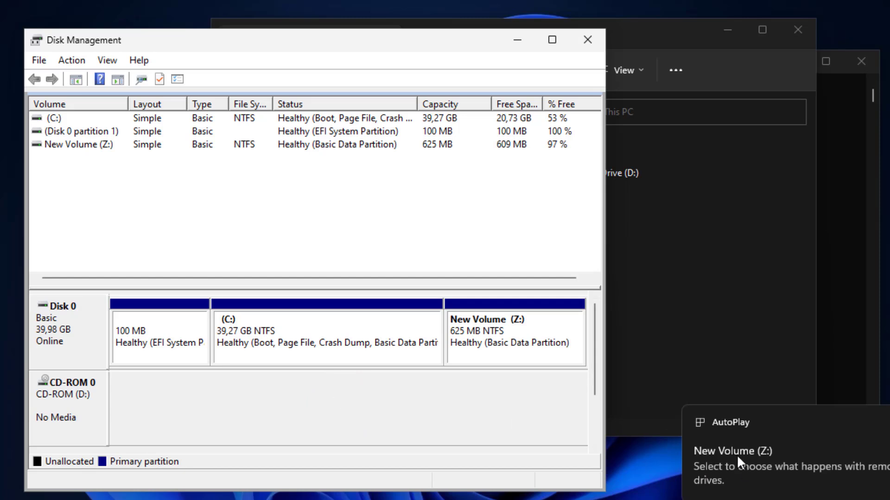
Step: Switch to File Explorer and open New Volume (Z:) to view its contents
{"action": "left_click", "coordinate": [655, 338]}
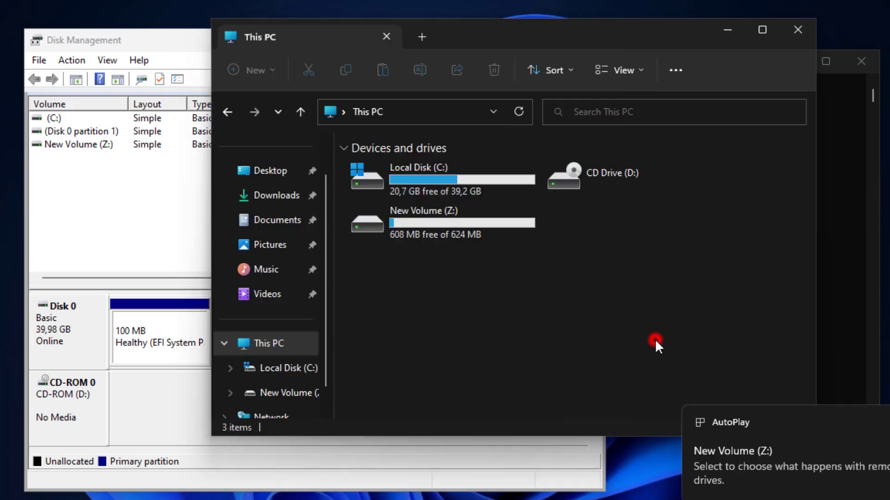
{"action": "left_click", "coordinate": [483, 229]}
{"action": "double_click", "coordinate": [481, 233]}
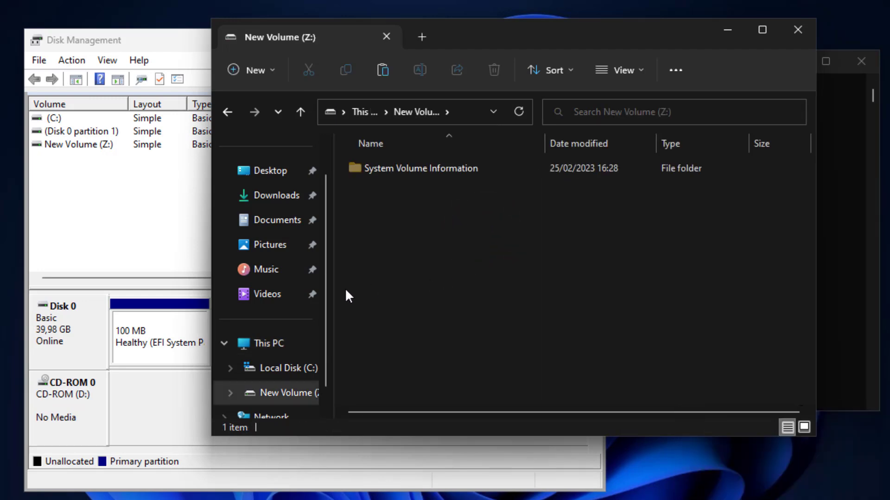
Step: Copy the Recovery folder from Videos to New Volume (Z:), and check the volume's free space in This PC
{"action": "left_click", "coordinate": [277, 300]}
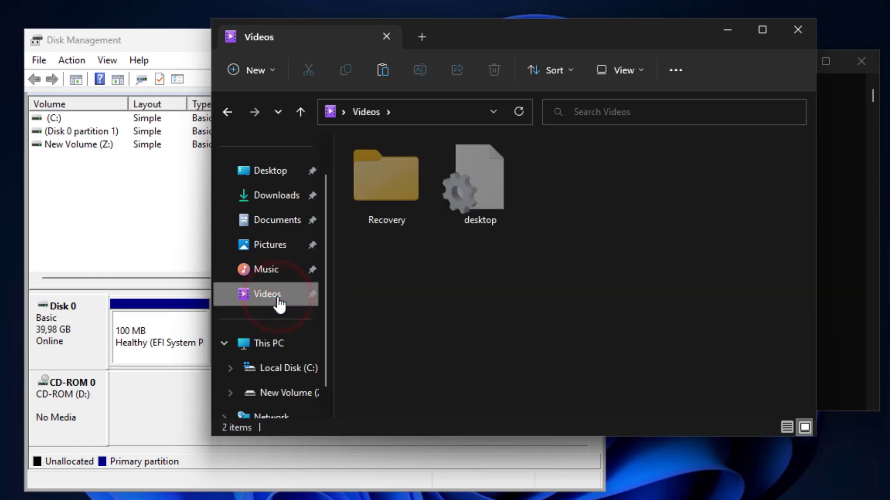
{"action": "left_click", "coordinate": [385, 203]}
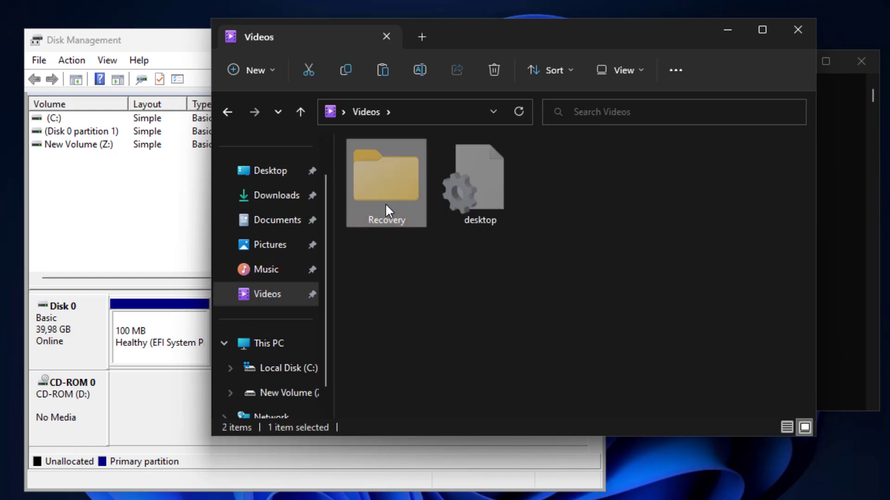
{"action": "right_click", "coordinate": [385, 202]}
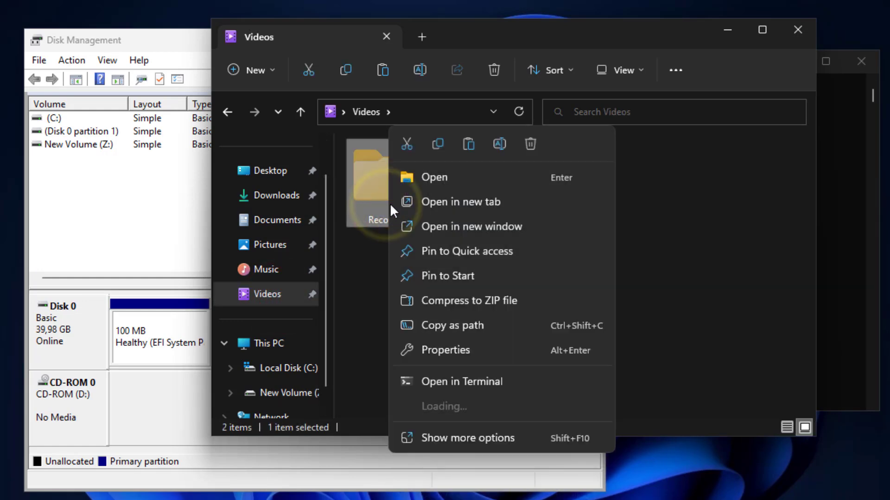
{"action": "left_click", "coordinate": [438, 145]}
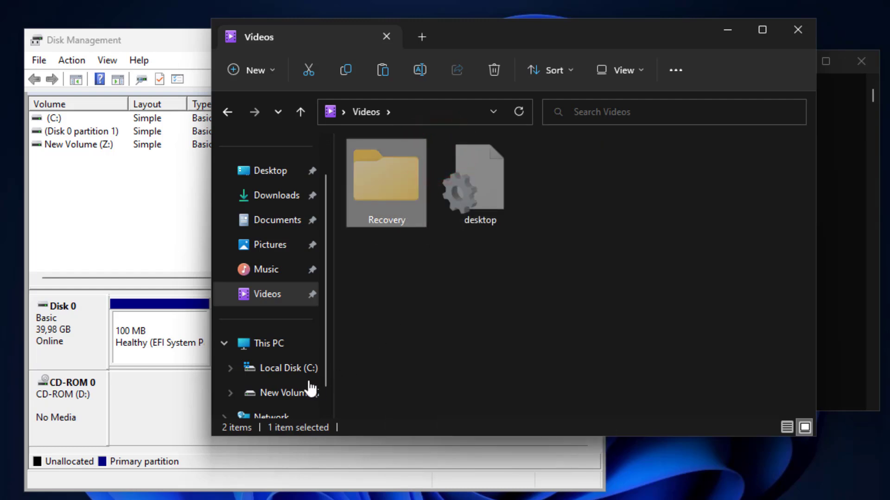
{"action": "left_click", "coordinate": [294, 394]}
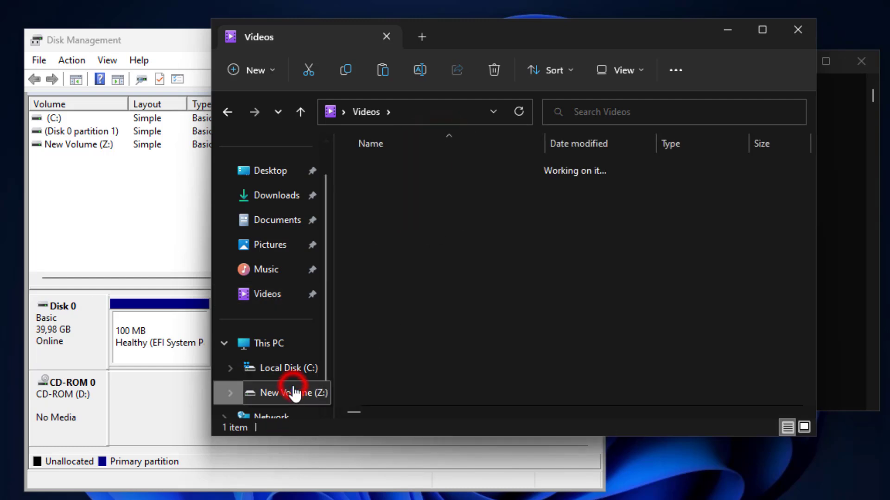
{"action": "right_click", "coordinate": [399, 215]}
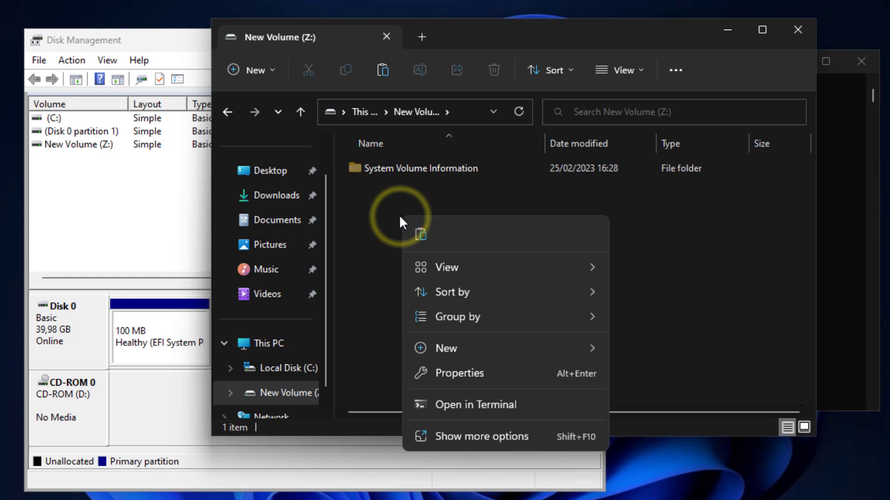
{"action": "left_click", "coordinate": [421, 235]}
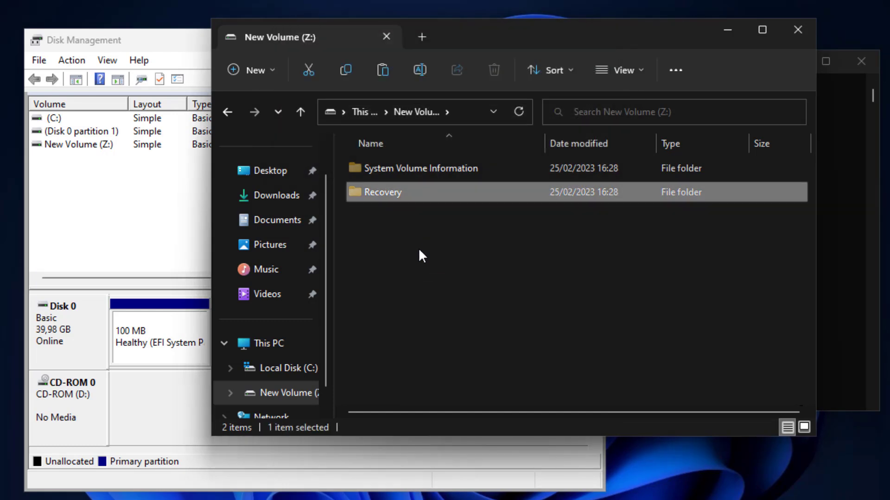
{"action": "left_click", "coordinate": [293, 342]}
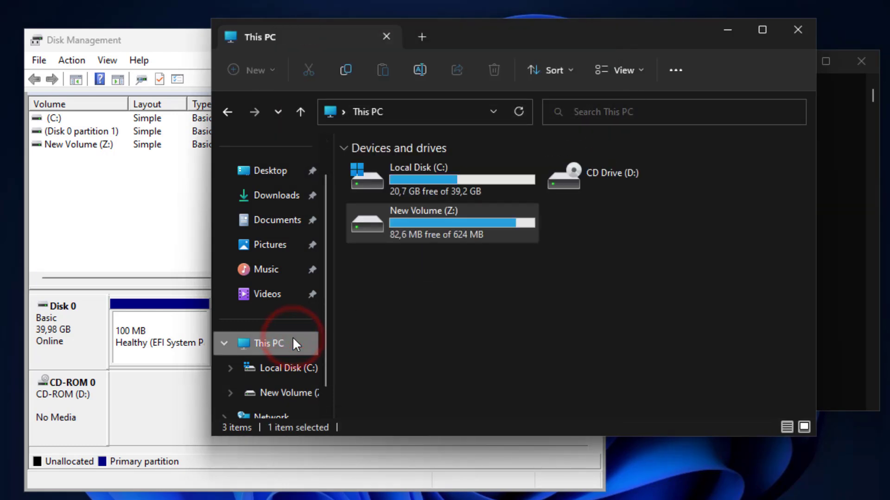
{"action": "left_click", "coordinate": [481, 231]}
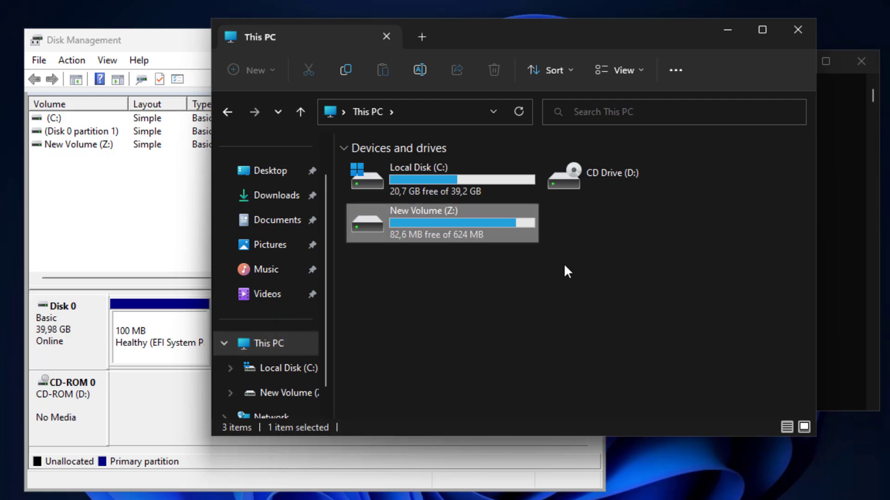
Step: Switch to the administrator Command Prompt and exit DiskPart to the C:\Windows\System32 prompt
{"action": "left_click", "coordinate": [844, 201]}
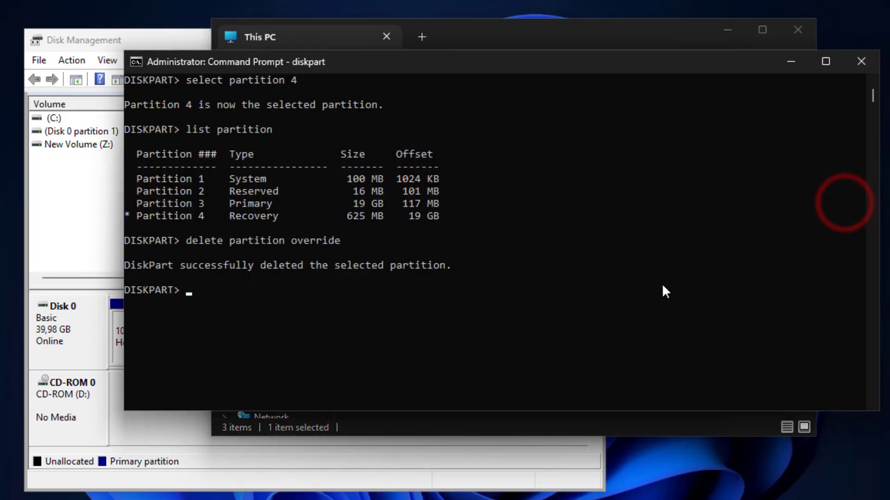
{"action": "scroll", "coordinate": [233, 276], "scroll_direction": "down", "scroll_amount": 2}
{"action": "scroll", "coordinate": [222, 241], "scroll_direction": "down", "scroll_amount": 1}
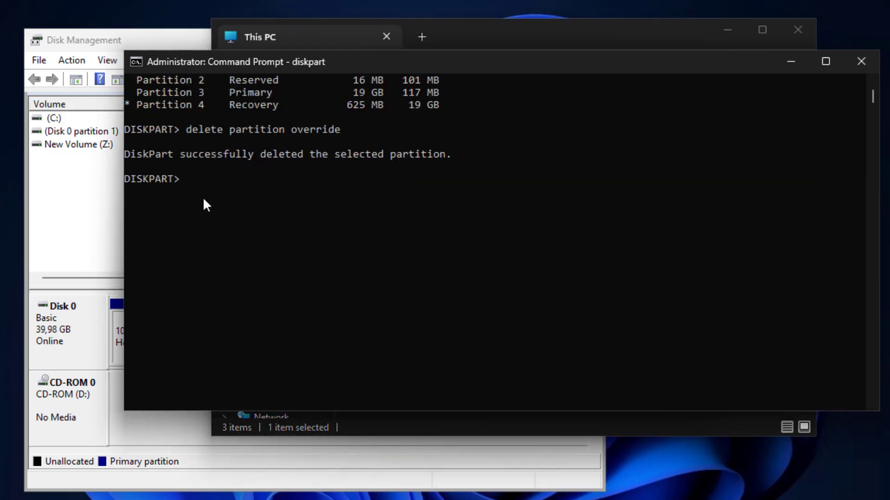
{"action": "key", "text": "ctrl+c"}
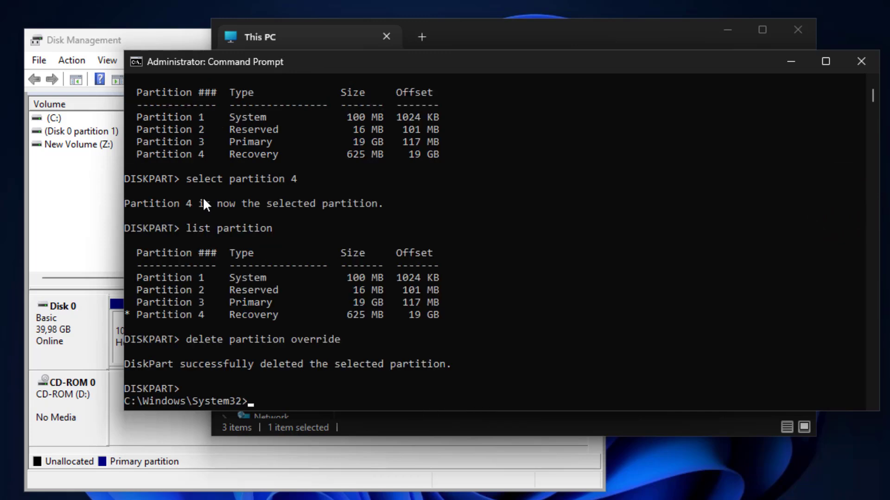
{"action": "scroll", "coordinate": [223, 260], "scroll_direction": "down", "scroll_amount": 6}
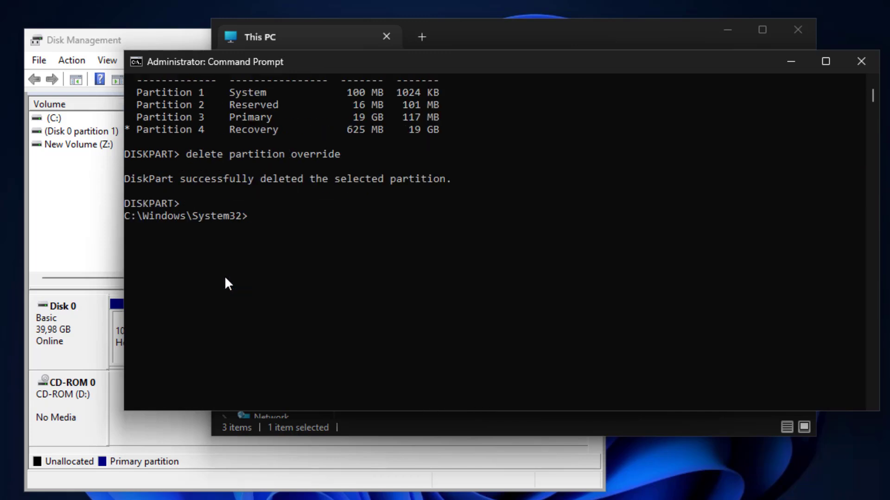
{"action": "scroll", "coordinate": [221, 272], "scroll_direction": "down", "scroll_amount": 2}
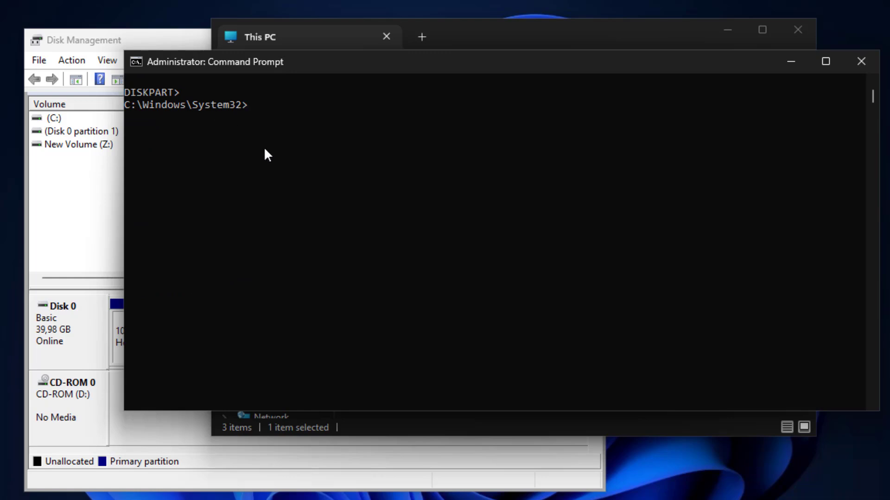
Step: Run mountvol and examine the /D option and the listed mount point of the Z: volume
{"action": "type", "text": "mountvol"}
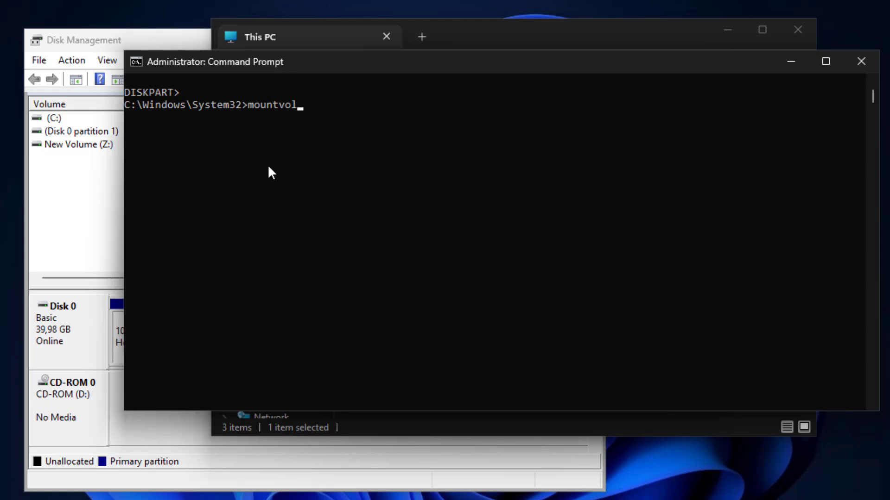
{"action": "key", "text": "Return"}
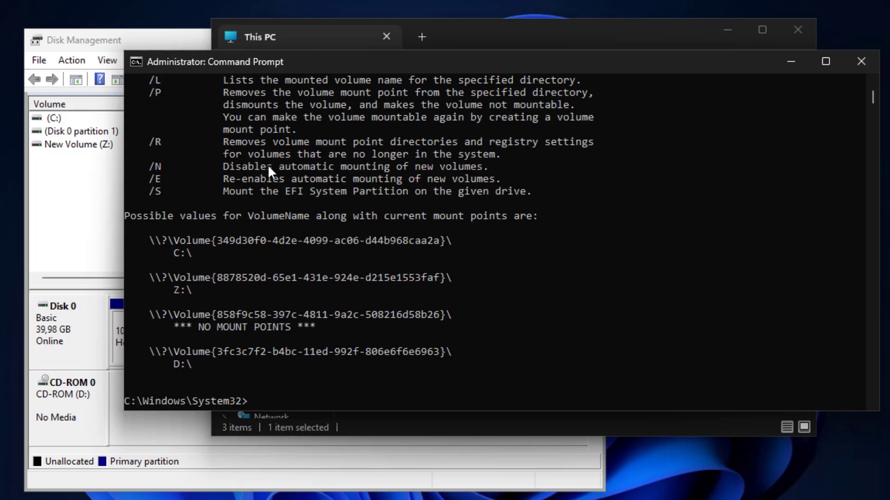
{"action": "scroll", "coordinate": [304, 212], "scroll_direction": "up", "scroll_amount": 3}
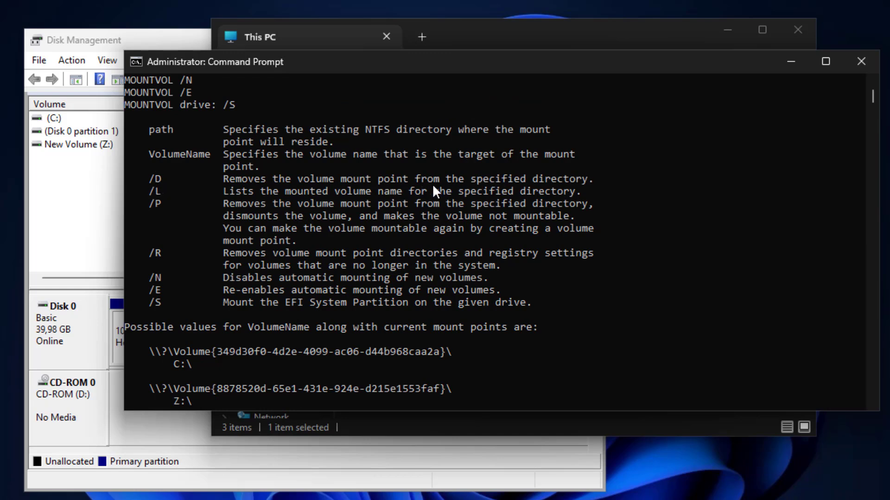
{"action": "left_click", "coordinate": [168, 182]}
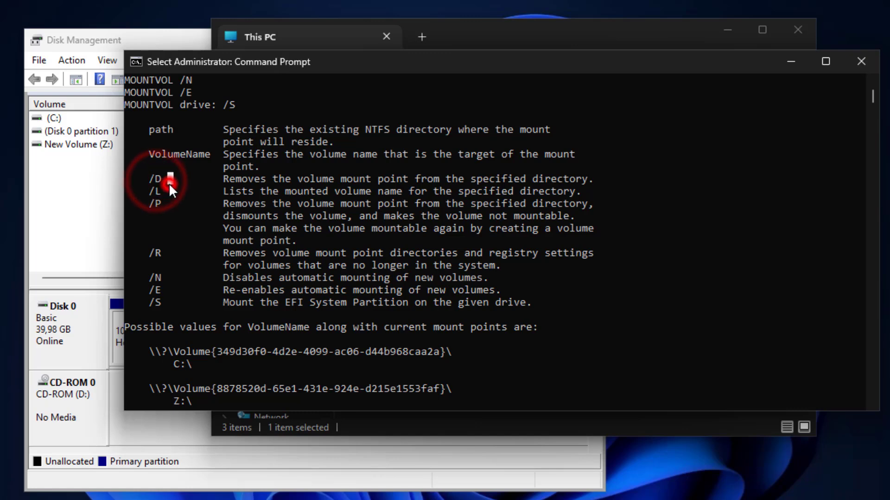
{"action": "scroll", "coordinate": [190, 234], "scroll_direction": "down", "scroll_amount": 3}
{"action": "left_click", "coordinate": [176, 290]}
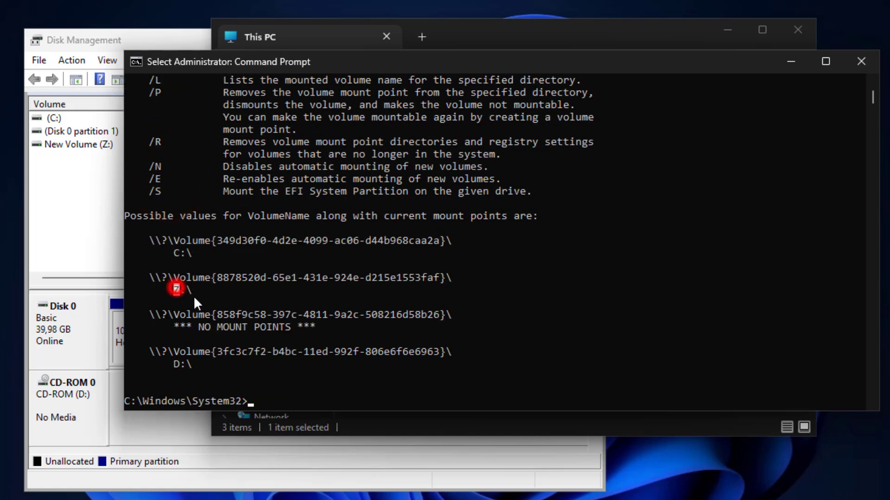
{"action": "scroll", "coordinate": [220, 290], "scroll_direction": "down", "scroll_amount": 4}
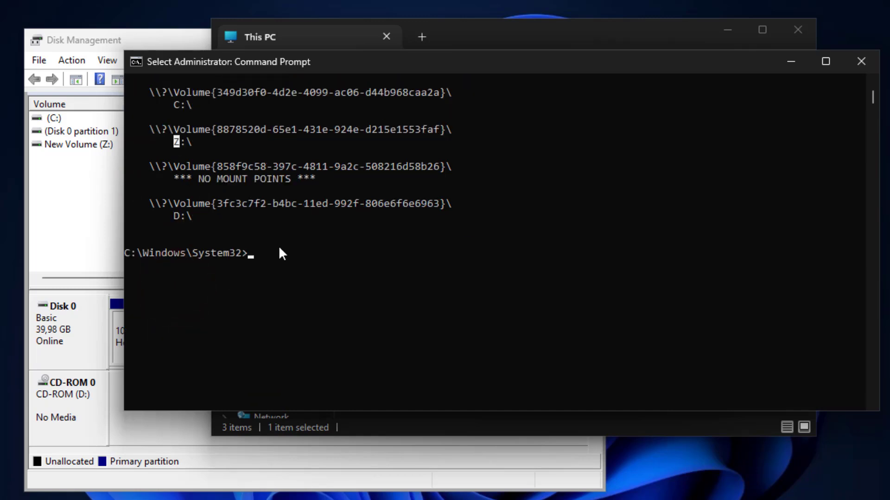
{"action": "scroll", "coordinate": [278, 248], "scroll_direction": "down", "scroll_amount": 2}
{"action": "scroll", "coordinate": [263, 227], "scroll_direction": "up", "scroll_amount": 1}
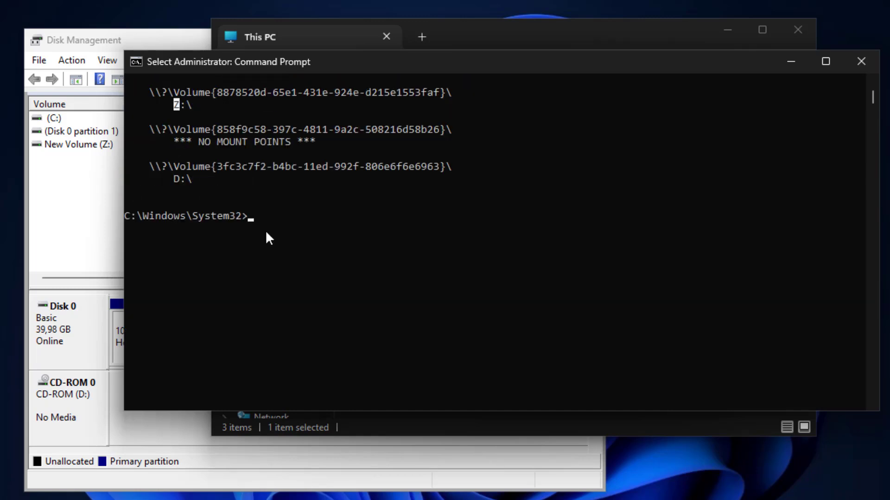
Step: Remove the Z: mount point from the new volume with the command mountvol z: /d
{"action": "type", "text": "mountvol"}
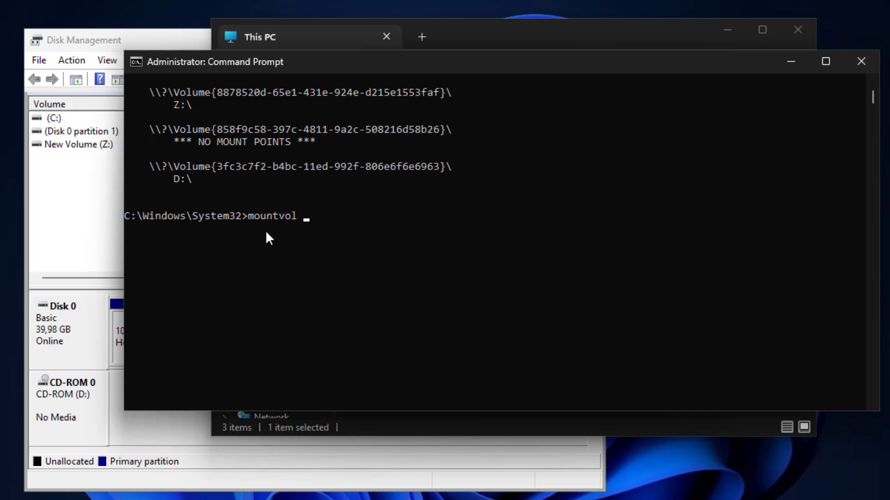
{"action": "type", "text": " z: /d"}
{"action": "key", "text": "Return"}
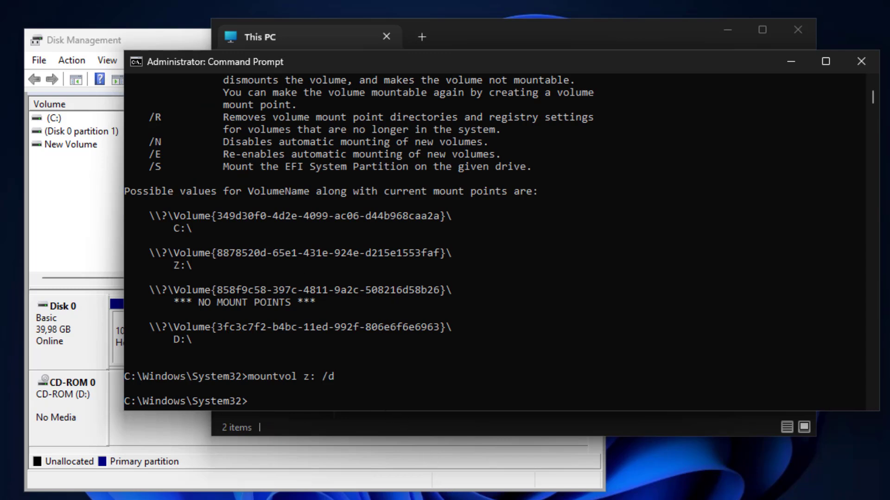
Step: Check This PC for the Z: drive, then switch to Disk Management and inspect New Volume's drive letter and partition status
{"action": "key", "text": "alt+Tab"}
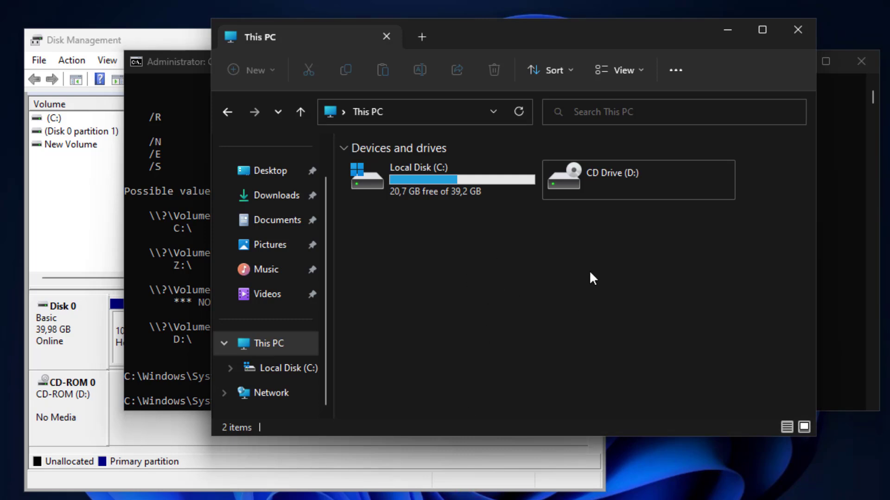
{"action": "left_click", "coordinate": [684, 241]}
{"action": "left_click", "coordinate": [166, 347]}
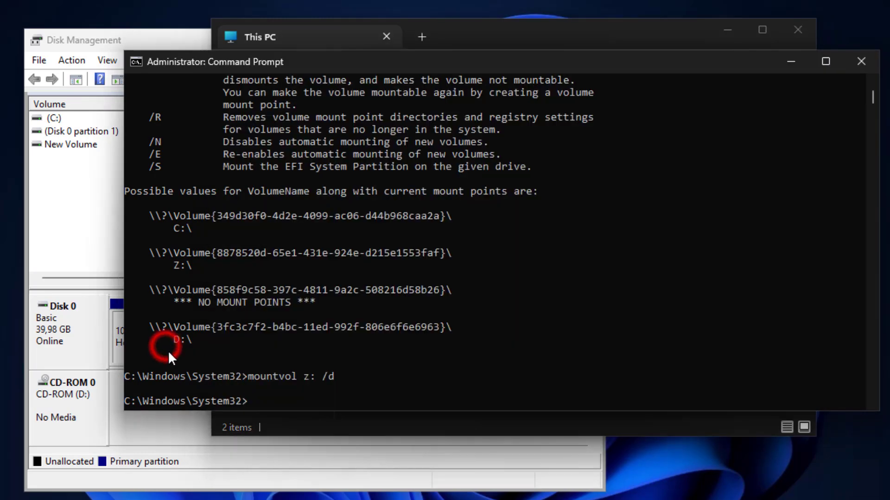
{"action": "left_click", "coordinate": [100, 225]}
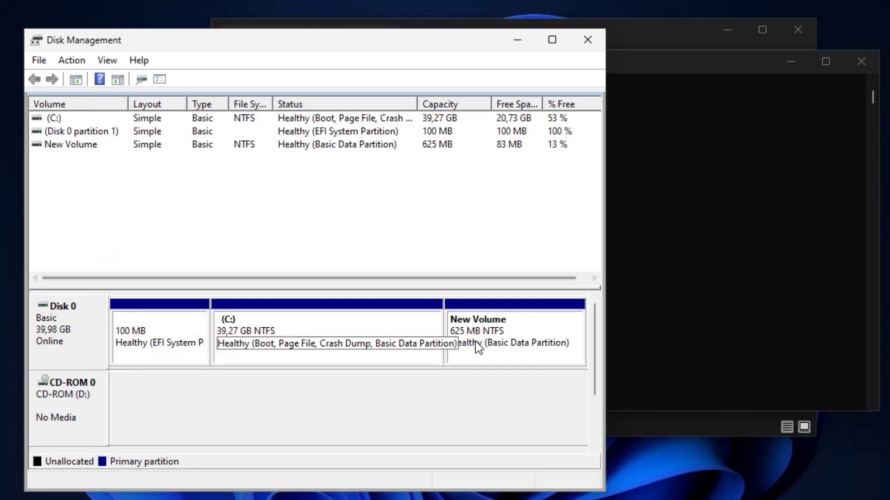
{"action": "left_click", "coordinate": [493, 331]}
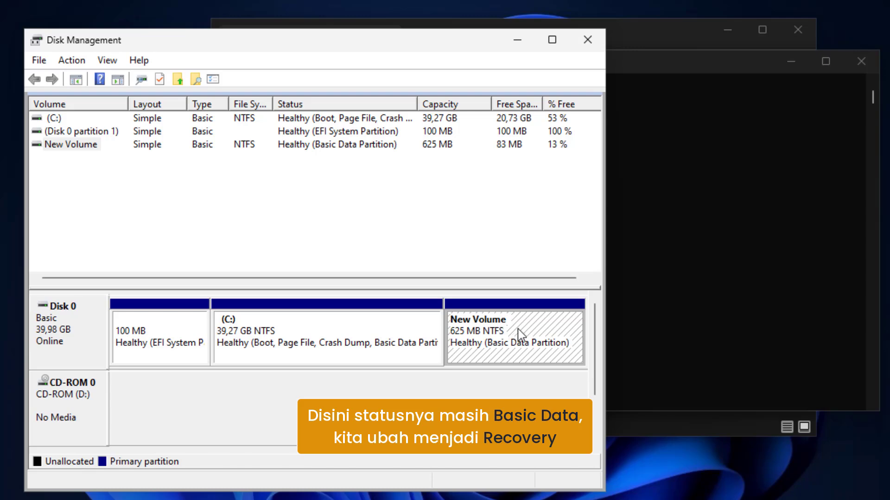
Step: Switch to the administrator Command Prompt, start DiskPart, and list the disks and select disk 0
{"action": "left_click", "coordinate": [615, 283]}
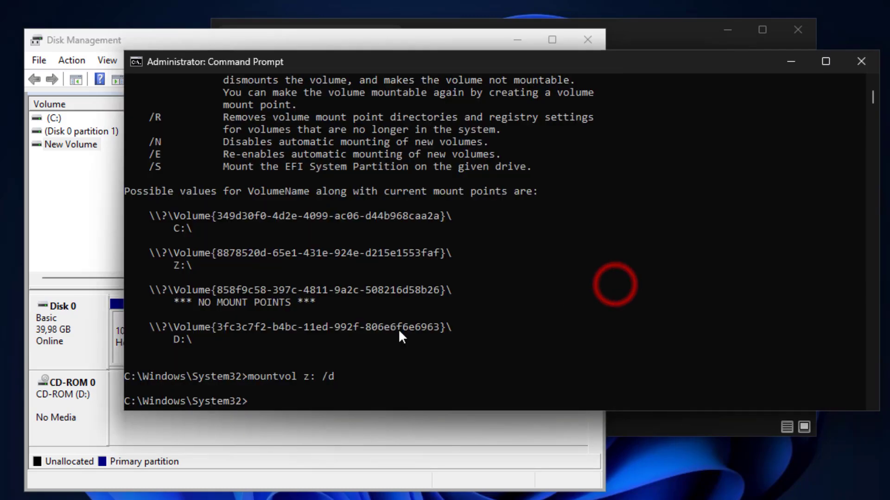
{"action": "scroll", "coordinate": [474, 319], "scroll_direction": "down", "scroll_amount": 10}
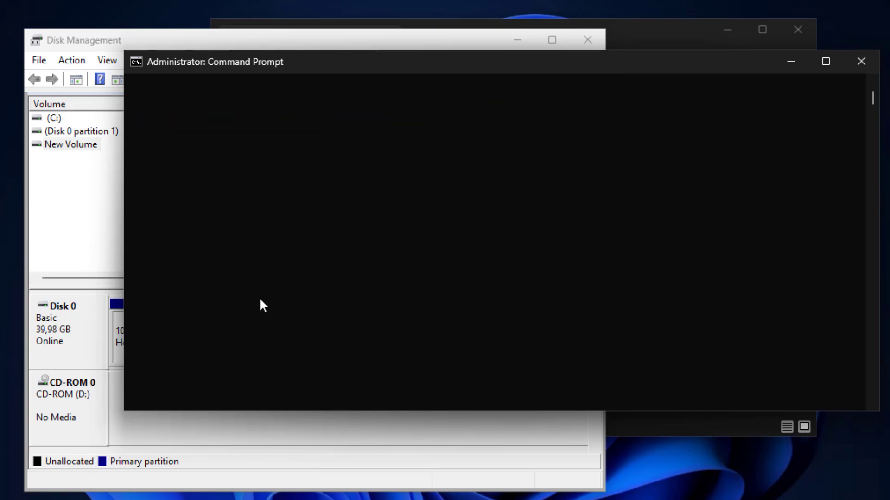
{"action": "type", "text": "diskpart"}
{"action": "key", "text": "Return"}
{"action": "type", "text": "list disk"}
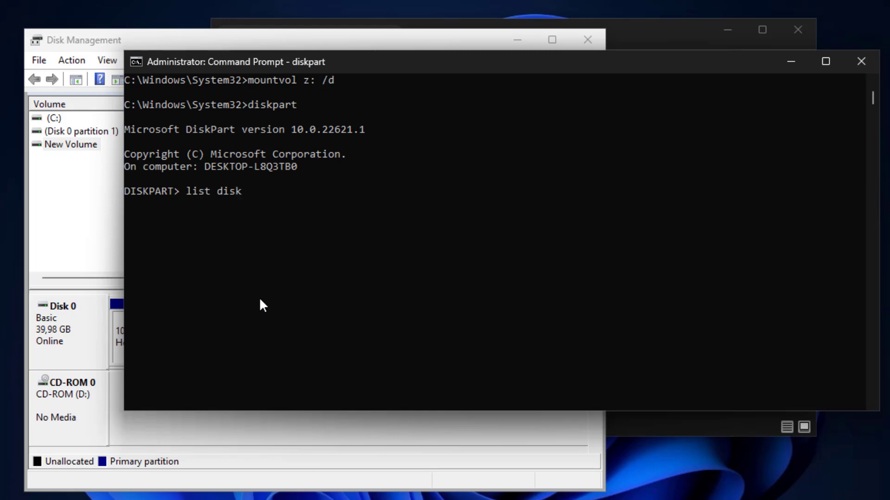
{"action": "key", "text": "Return"}
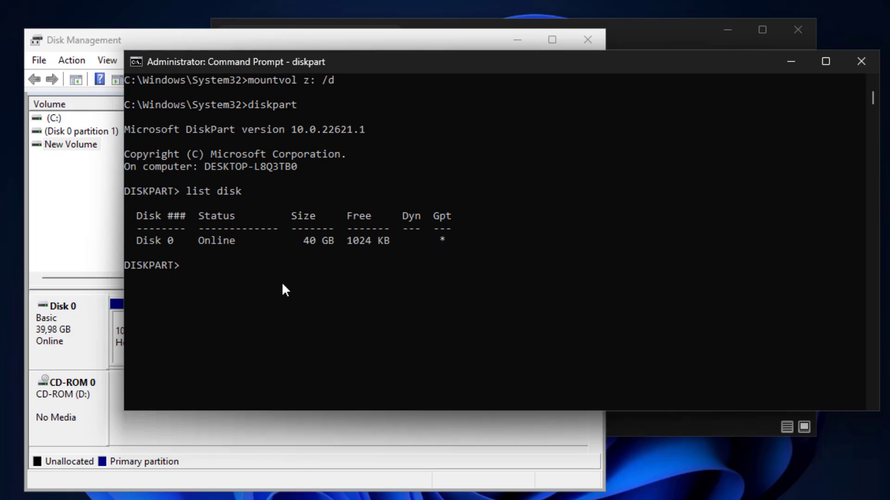
{"action": "type", "text": "select disk 0"}
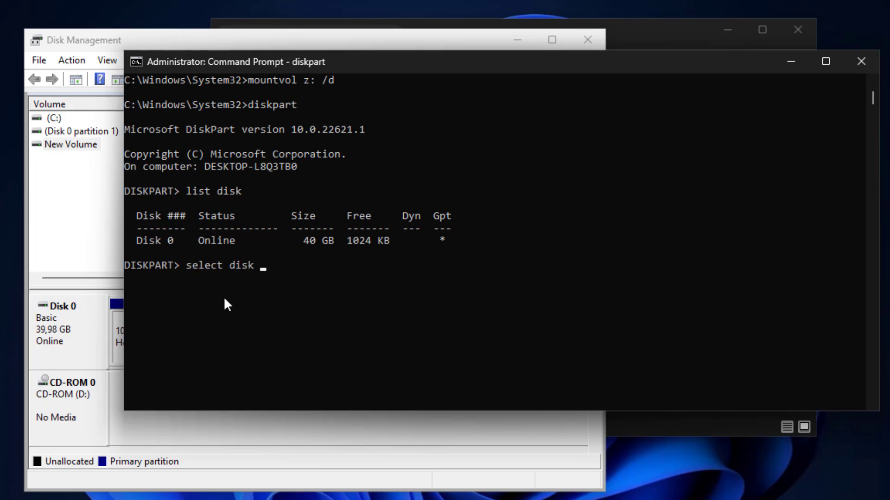
{"action": "key", "text": "Return"}
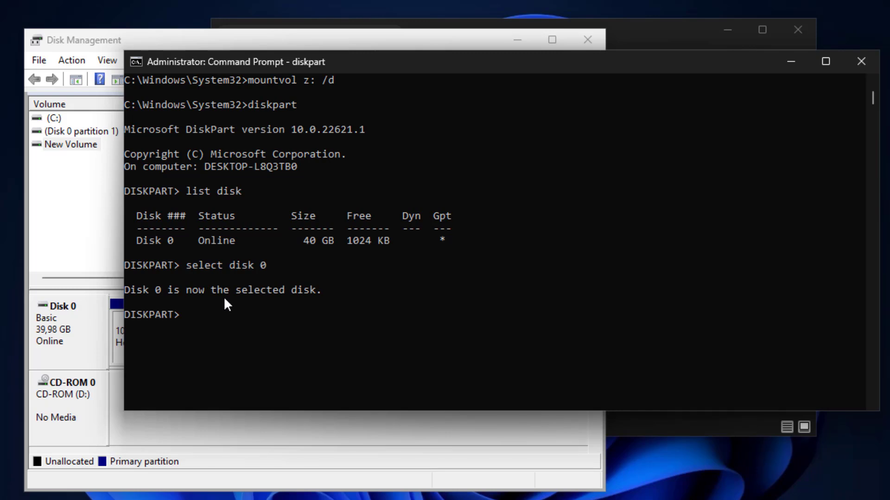
Step: List the partitions on disk 0 with list partition and examine the type of partition 4
{"action": "scroll", "coordinate": [224, 299], "scroll_direction": "down", "scroll_amount": 2}
{"action": "type", "text": "lis"}
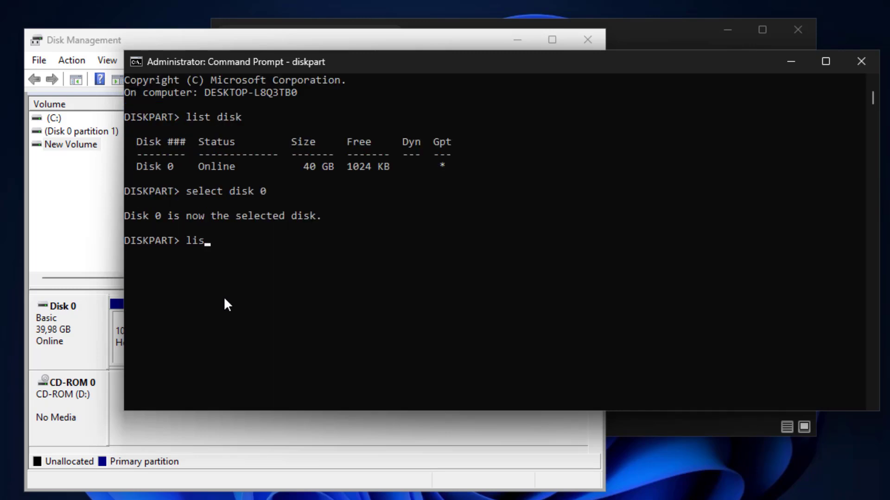
{"action": "type", "text": "t partition"}
{"action": "key", "text": "Return"}
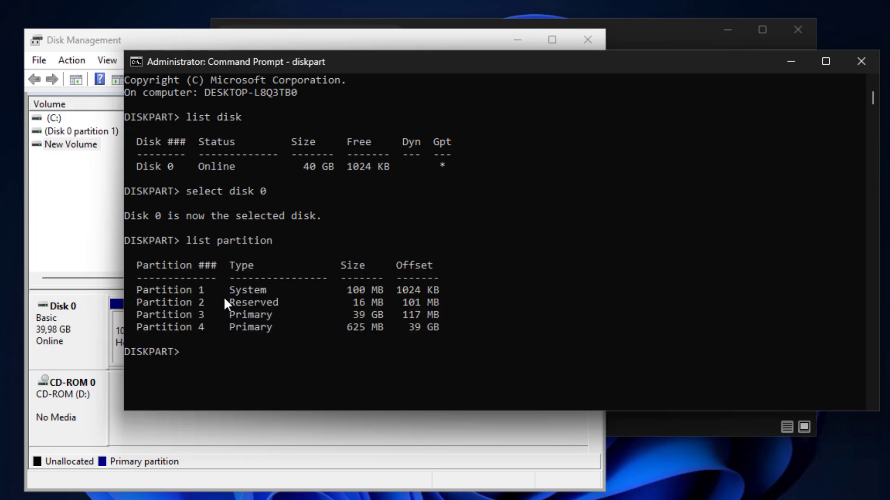
{"action": "scroll", "coordinate": [227, 300], "scroll_direction": "down", "scroll_amount": 3}
{"action": "left_click", "coordinate": [247, 218]}
{"action": "left_click_drag", "start_coordinate": [230, 216], "coordinate": [281, 224]}
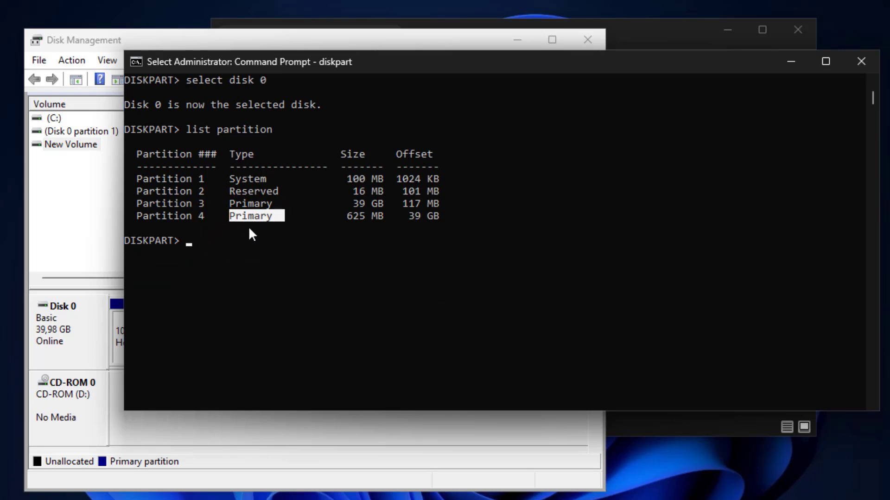
{"action": "right_click", "coordinate": [188, 247]}
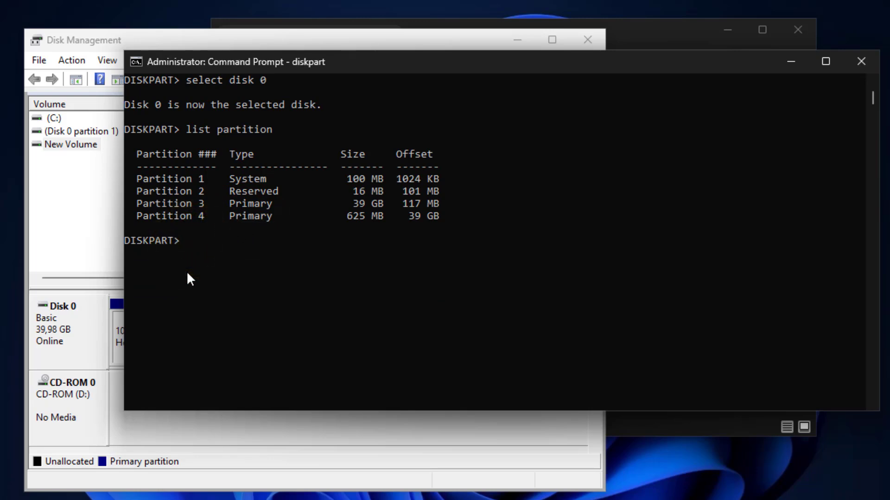
Step: Select partition 4 in DiskPart and list the partitions again to verify the selection
{"action": "type", "text": "select partit"}
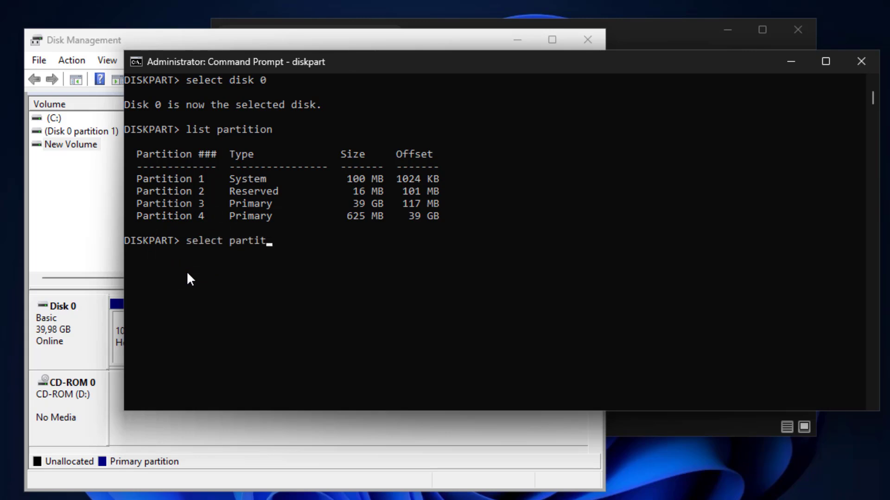
{"action": "type", "text": "ion 4"}
{"action": "key", "text": "Return"}
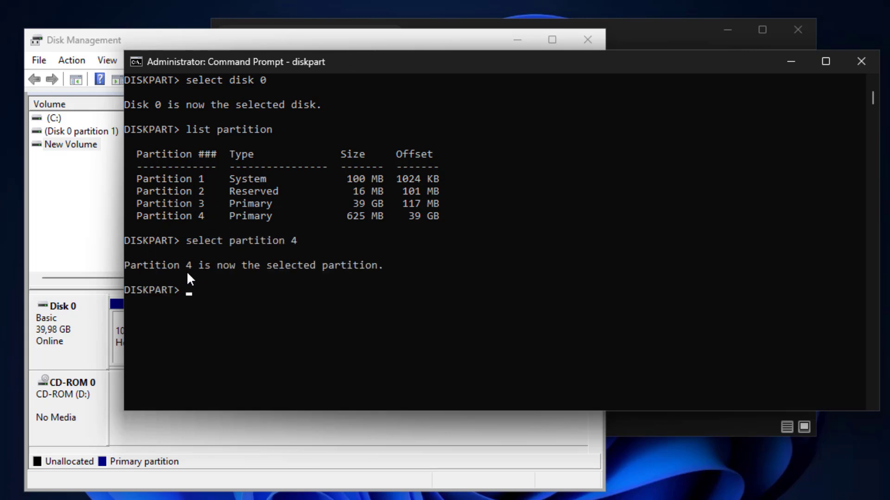
{"action": "scroll", "coordinate": [207, 286], "scroll_direction": "down", "scroll_amount": 1}
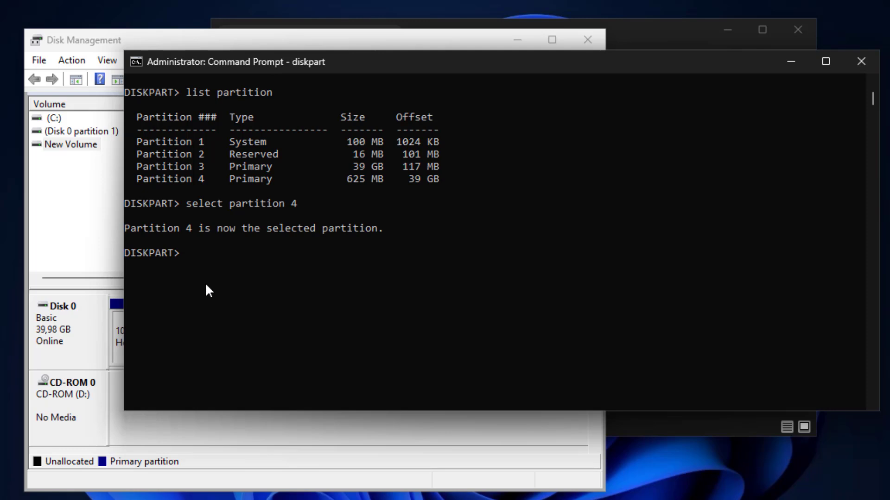
{"action": "type", "text": "list partition"}
{"action": "key", "text": "Return"}
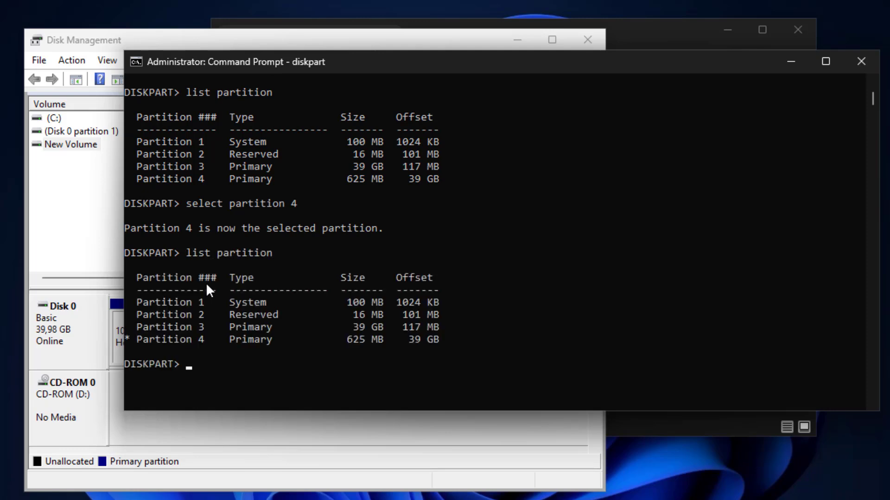
Step: Change the selected partition's type to GPT recovery with the command set id=de94bba4-06d1-4d40-a16a-bfd50179d6ac
{"action": "scroll", "coordinate": [207, 290], "scroll_direction": "down", "scroll_amount": 2}
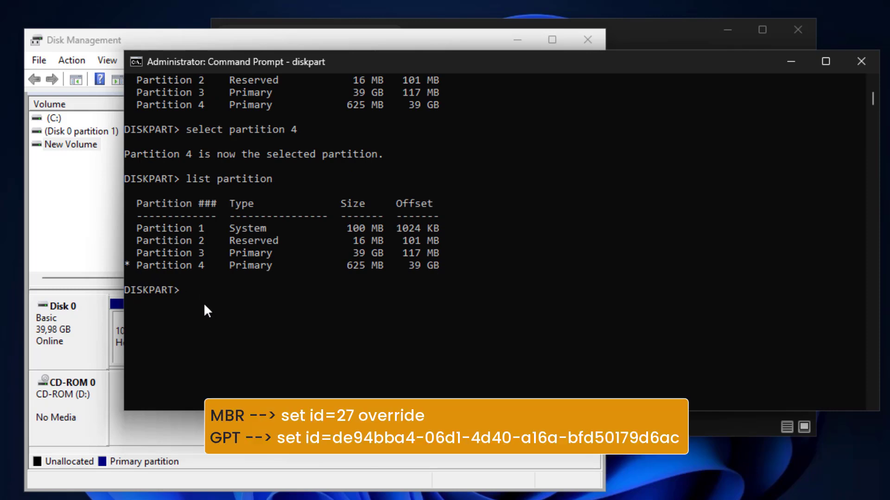
{"action": "scroll", "coordinate": [199, 306], "scroll_direction": "down", "scroll_amount": 1}
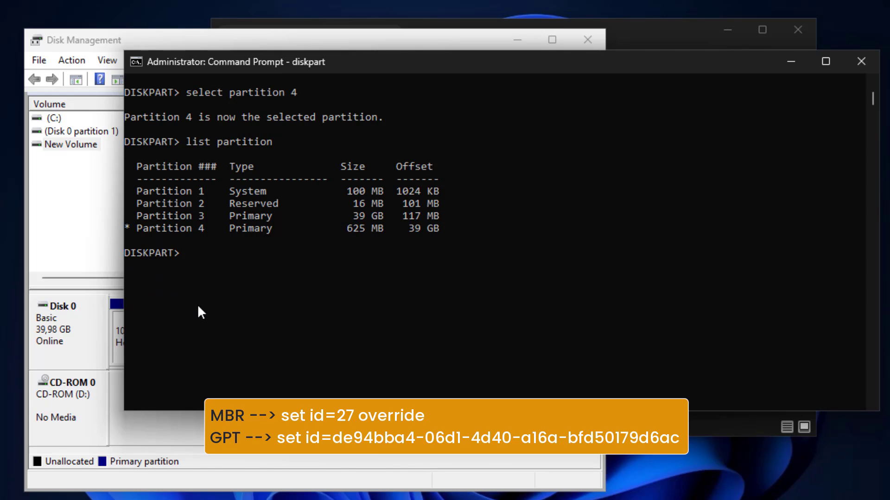
{"action": "right_click", "coordinate": [191, 262]}
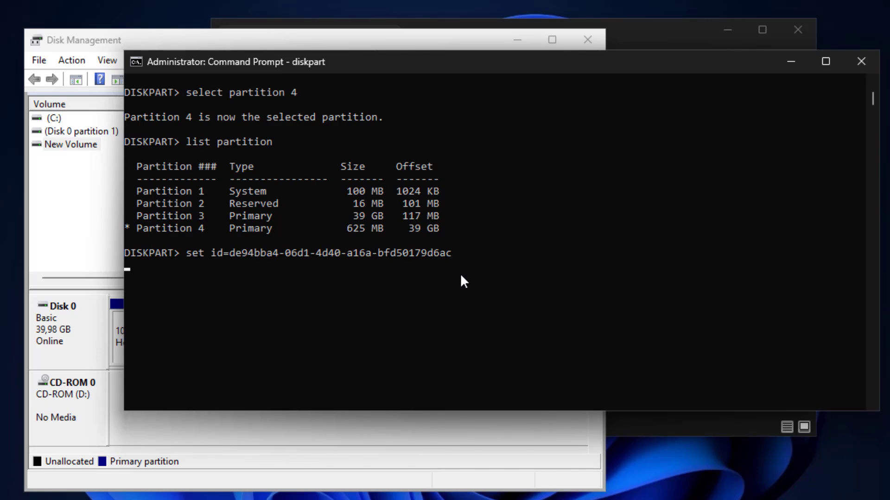
{"action": "key", "text": "Return"}
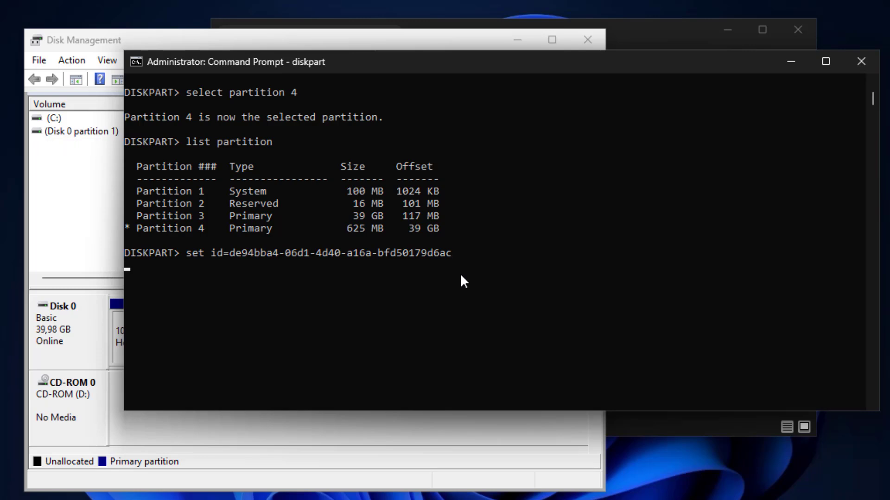